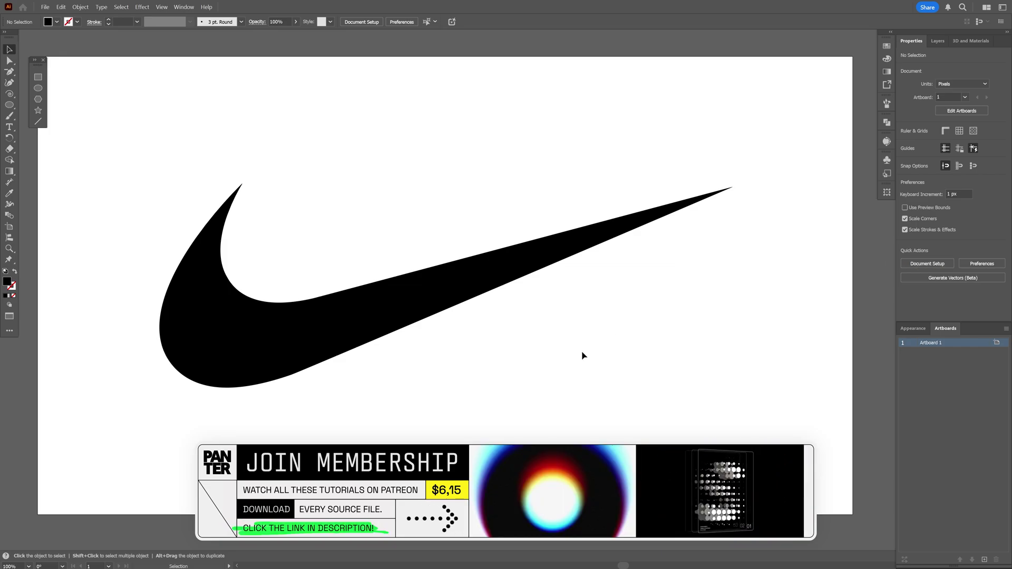
Step: Erase notches through the swoosh near its upper tip and its right tip
click(464, 282)
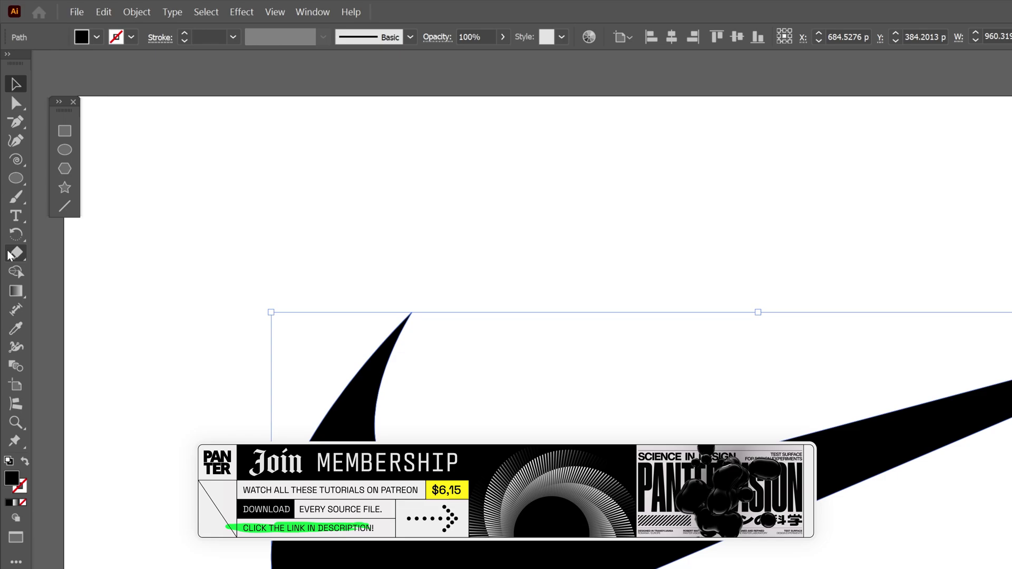
click(12, 210)
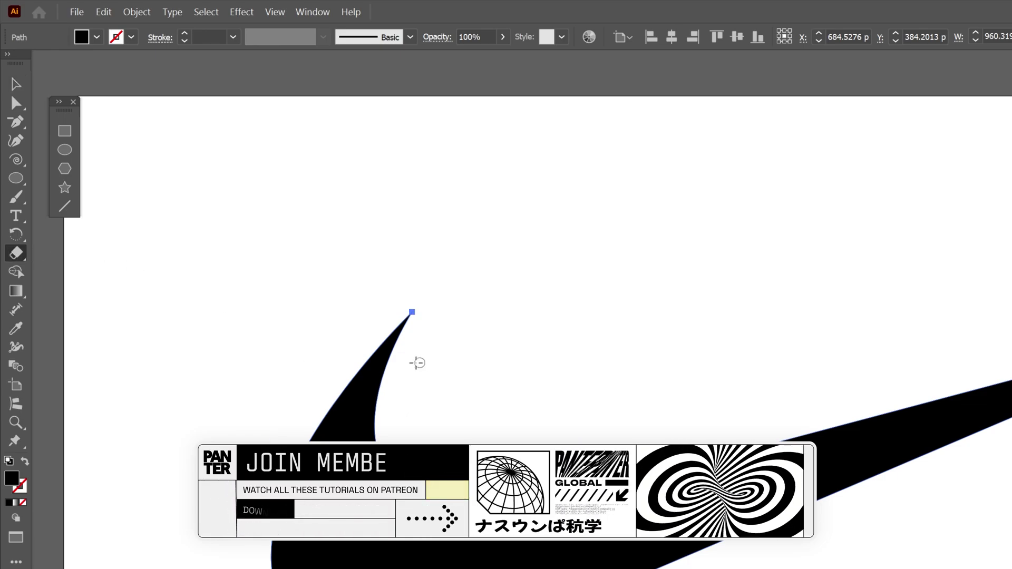
drag(402, 357, 390, 341)
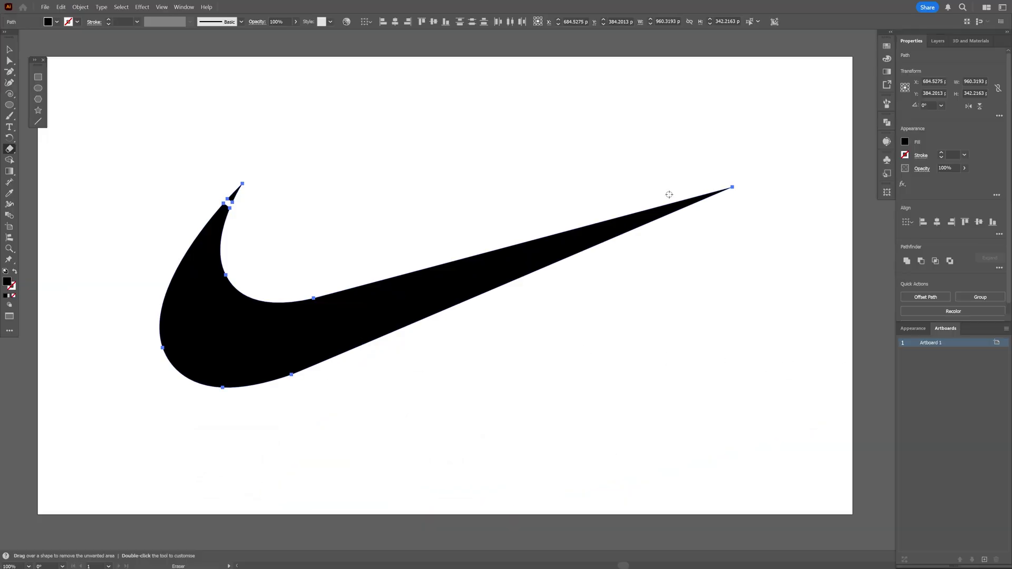
drag(668, 194, 702, 253)
Step: Delete the small upper tip piece and select the right-tip sliver
click(13, 63)
click(309, 174)
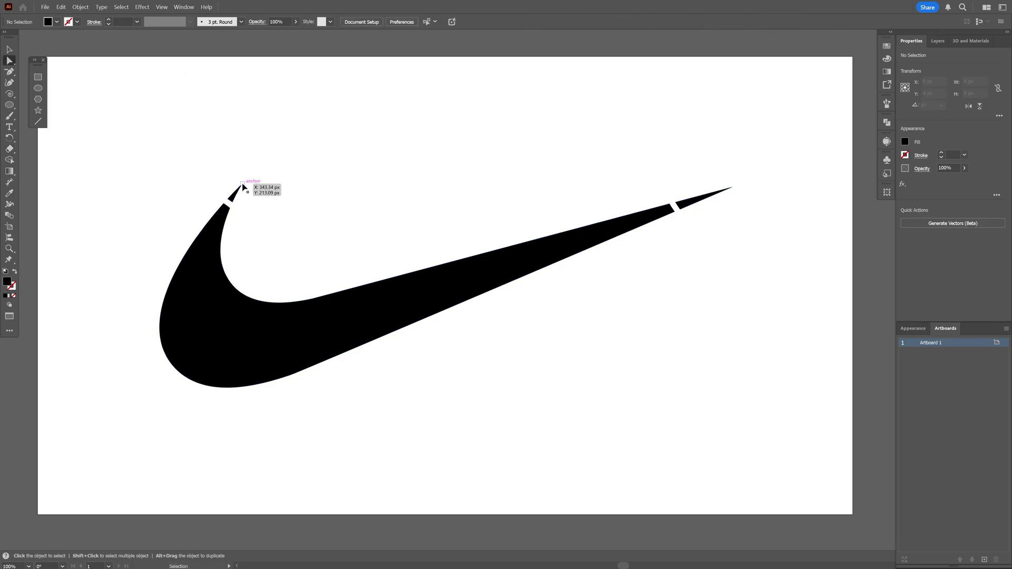
click(243, 186)
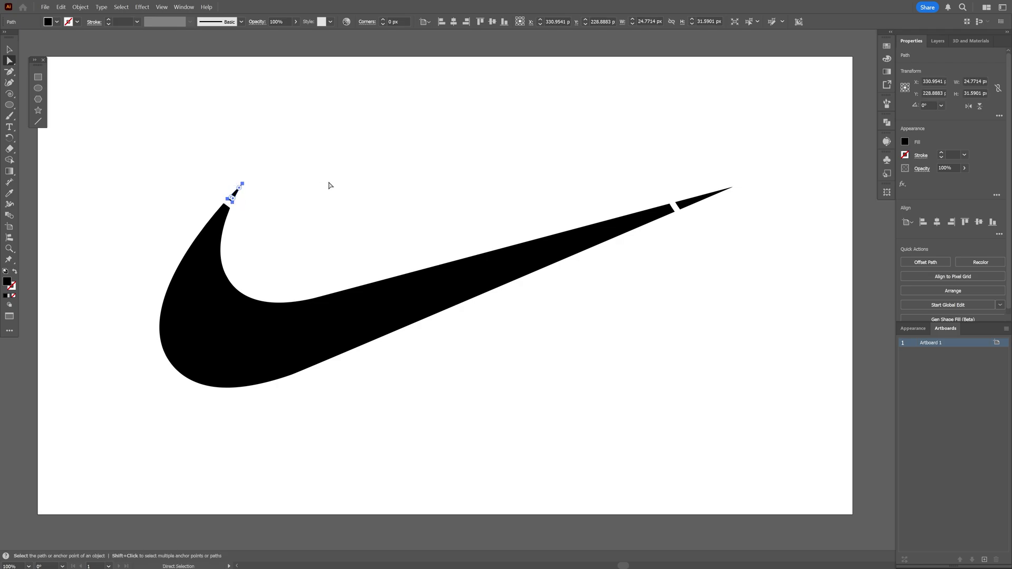
key(Delete)
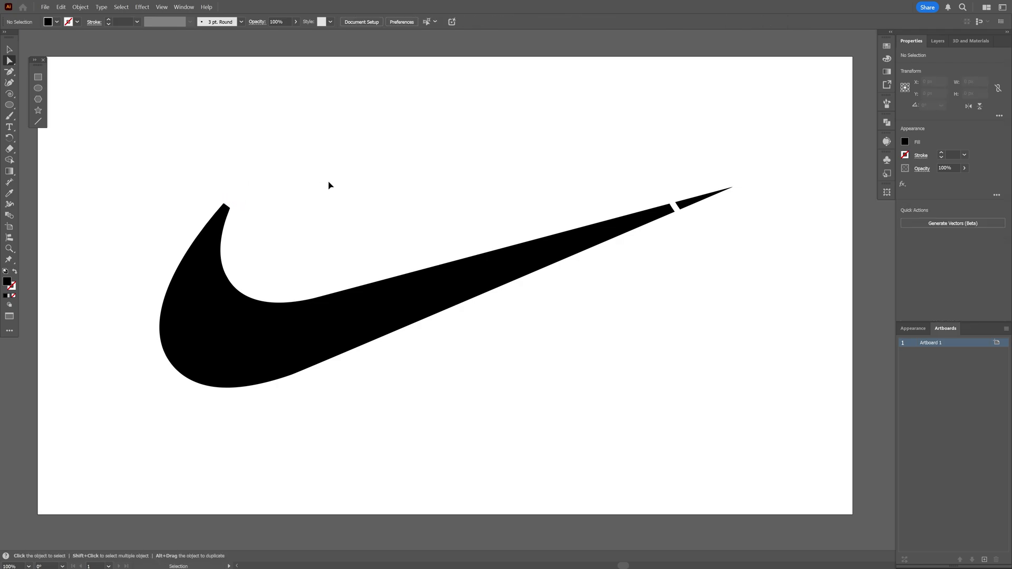
click(733, 188)
Step: Delete the right-tip sliver and drag both cut ends out into sharp points
key(Delete)
scroll(194, 212, up, 2)
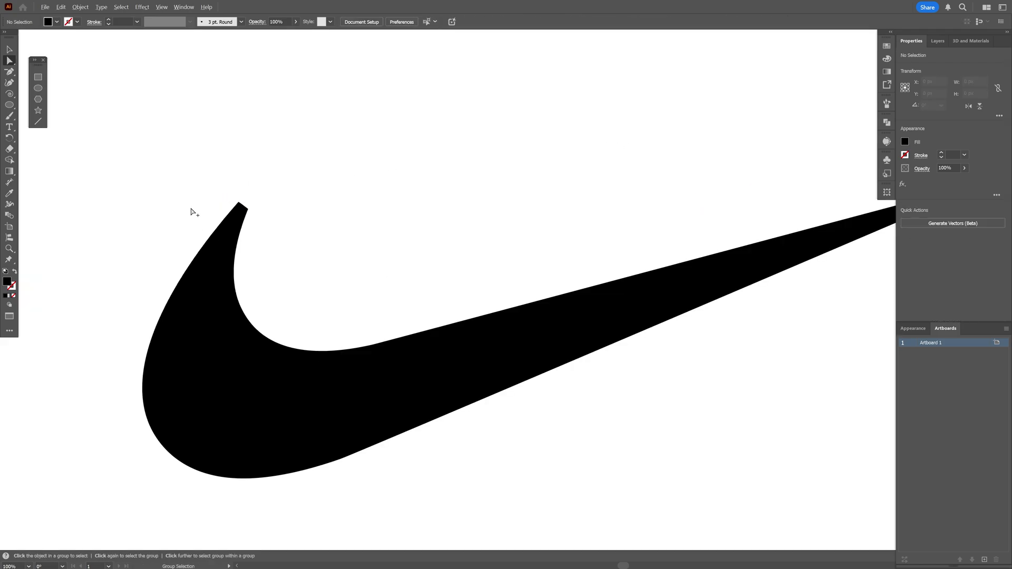
scroll(384, 197, up, 4)
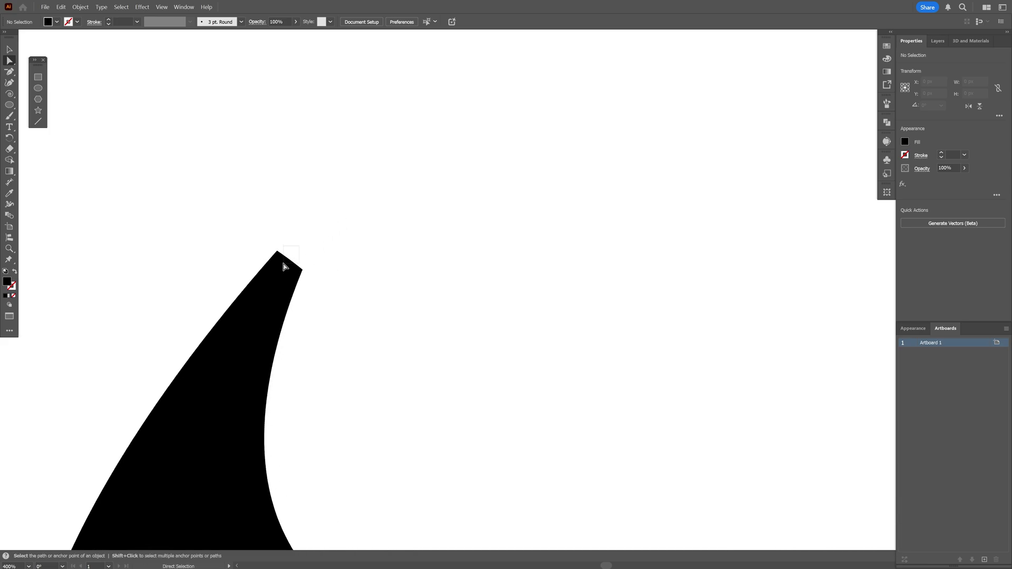
drag(283, 266, 311, 231)
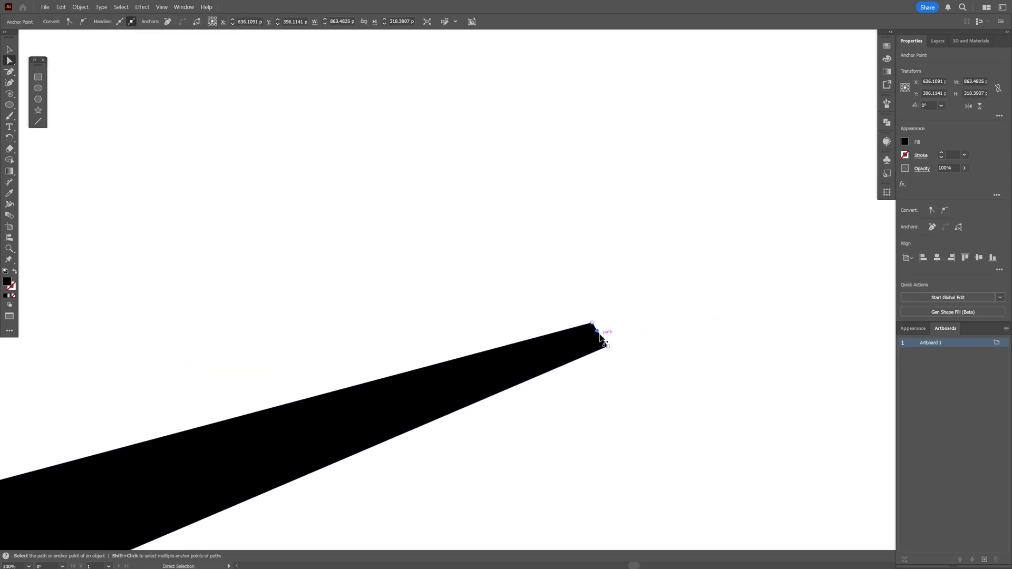
drag(600, 337, 723, 288)
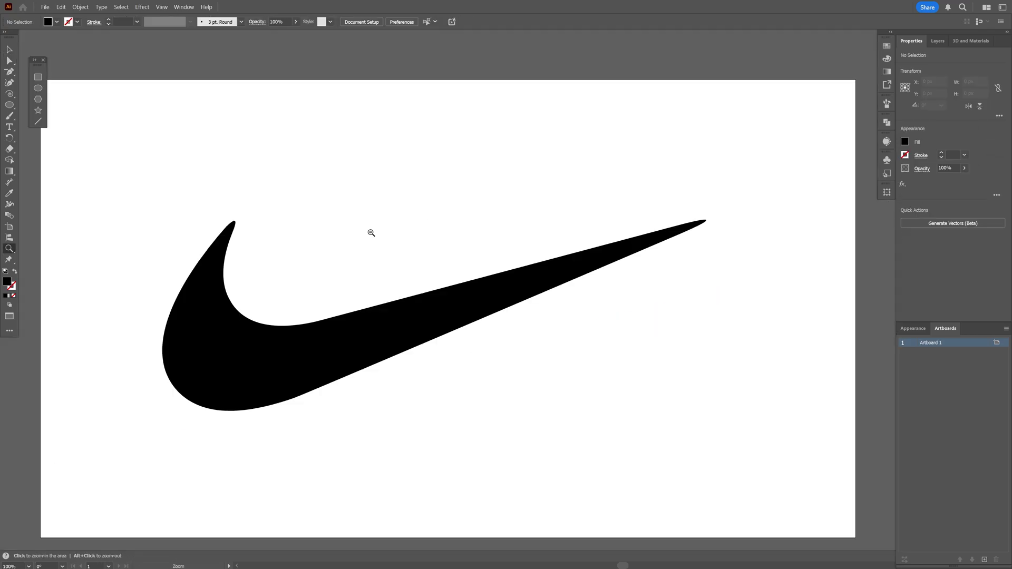
Step: Zoom in slightly and select the whole reshaped swoosh
drag(371, 233, 406, 221)
key(v)
key(space)
drag(389, 213, 468, 309)
Step: Apply a 10 px Offset Path to the swoosh, delete the original, and view at actual size
click(80, 7)
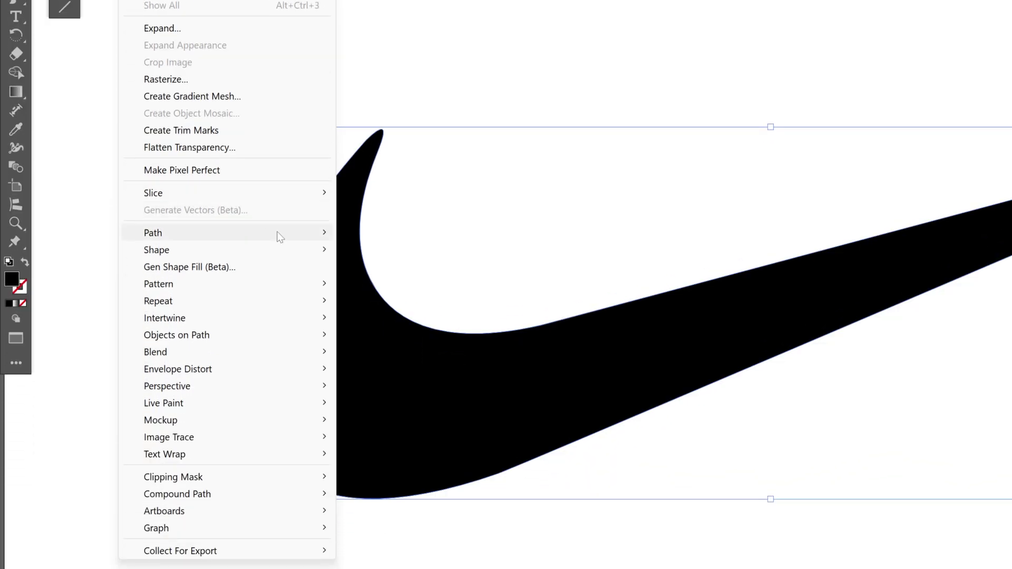
mouse_move(277, 395)
click(416, 290)
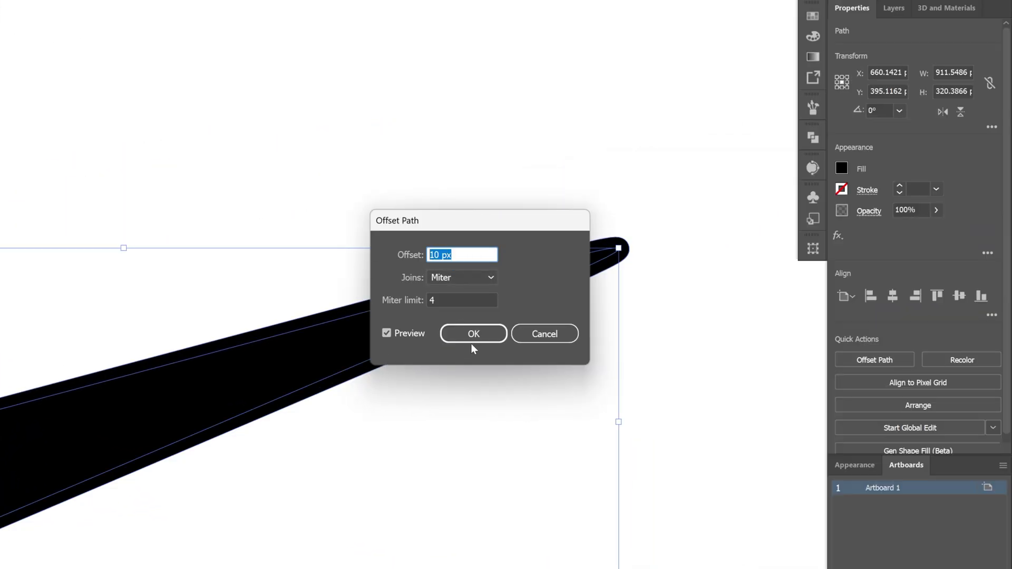
click(471, 342)
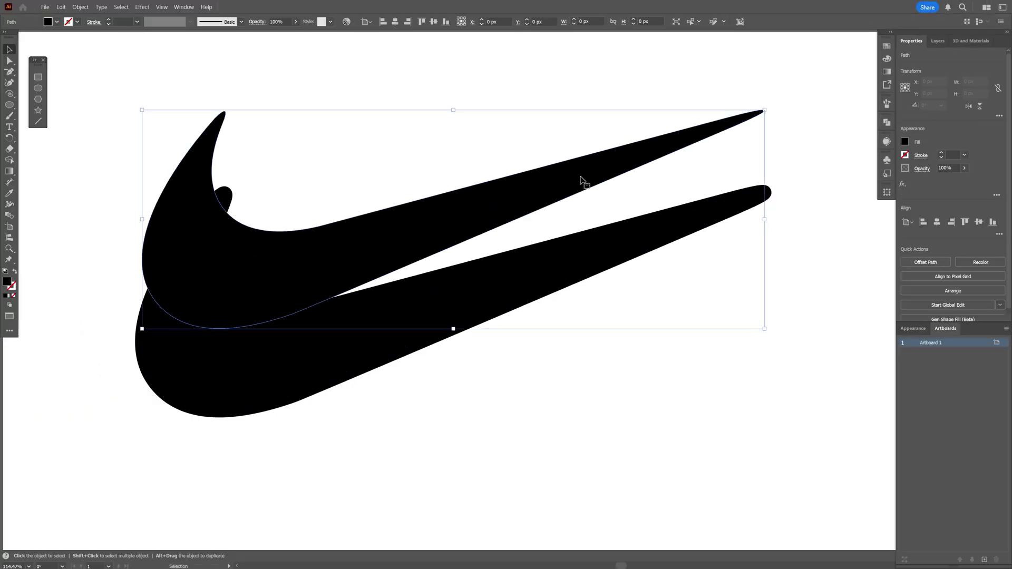
key(Delete)
key(ctrl+1)
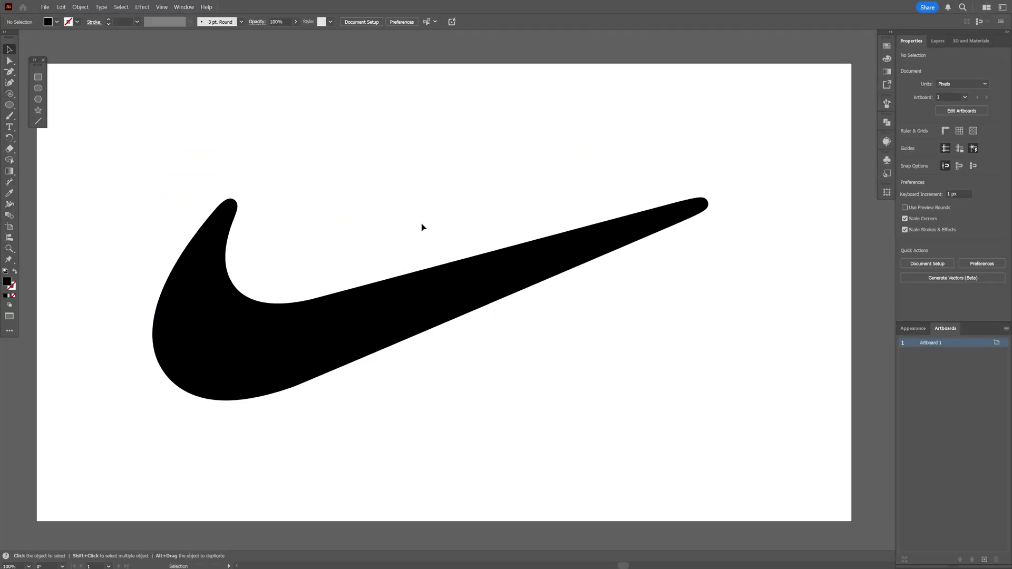
Step: Alt-drag a duplicate of the artboard and its swoosh to the right
key(ctrl+minus)
key(ctrl+minus)
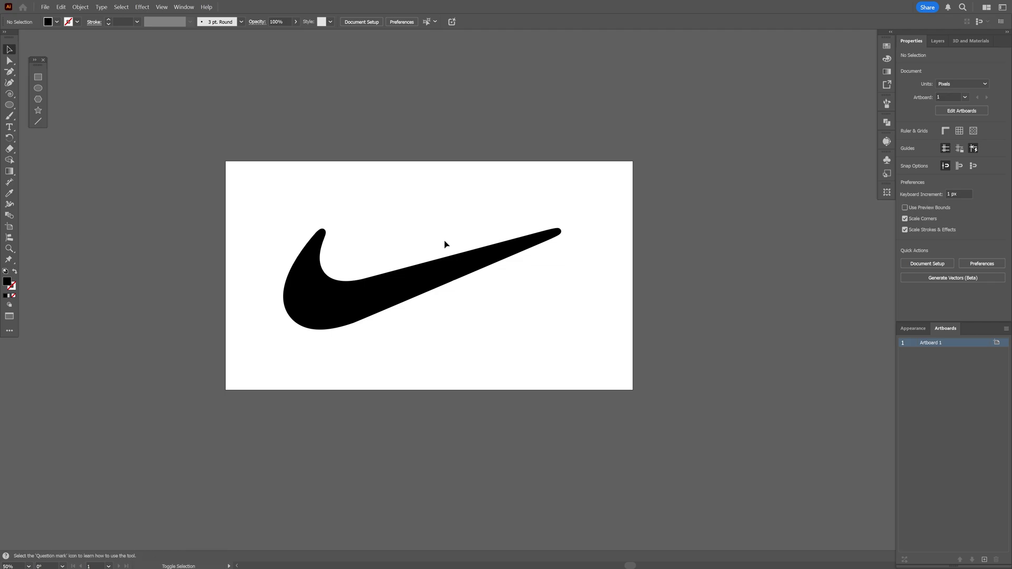
key(shift+o)
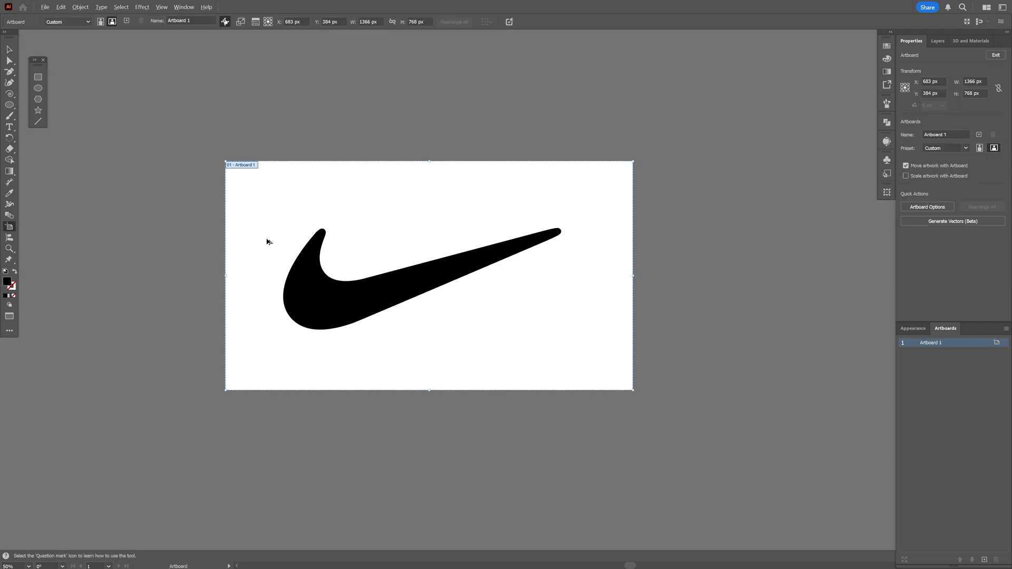
drag(266, 242, 449, 262)
key(v)
Step: Select the left swoosh and centre the first artboard in view
click(355, 217)
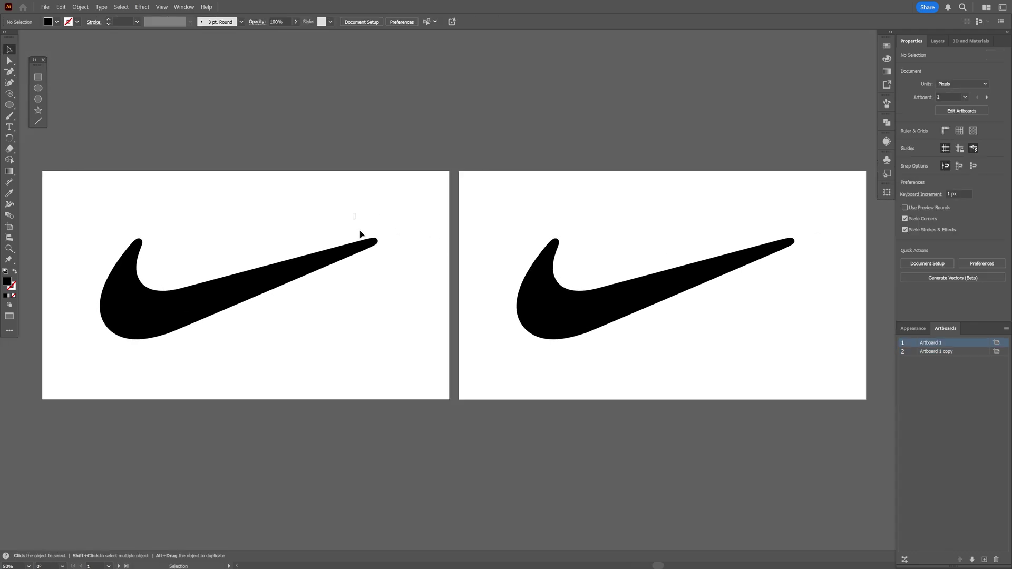
drag(377, 276, 380, 280)
drag(516, 214, 564, 272)
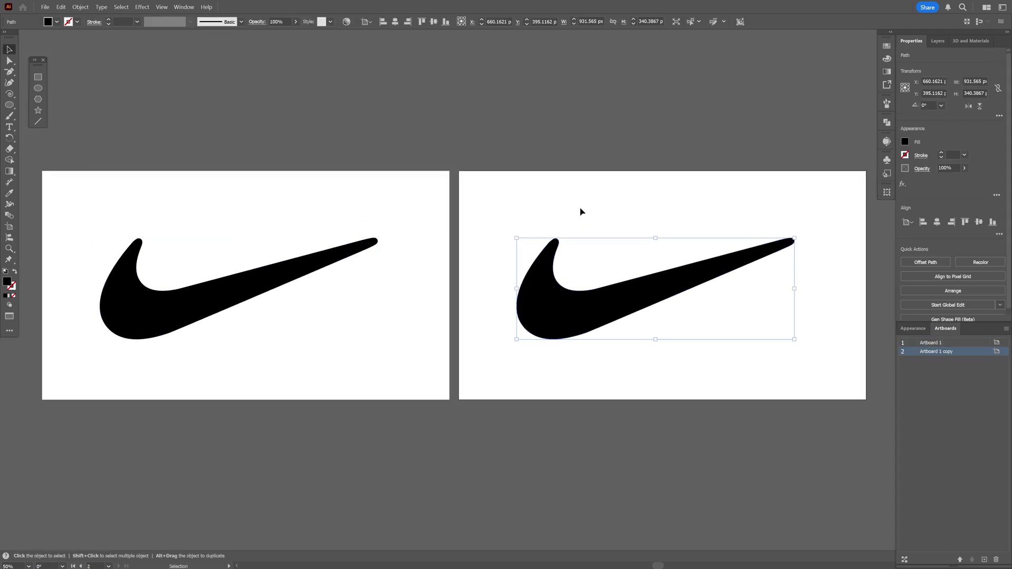
drag(427, 213, 357, 295)
scroll(347, 289, up, 1)
drag(237, 229, 420, 210)
scroll(358, 183, up, 1)
Step: Fill the swoosh with a mid-grey swatch and deselect it
key(space)
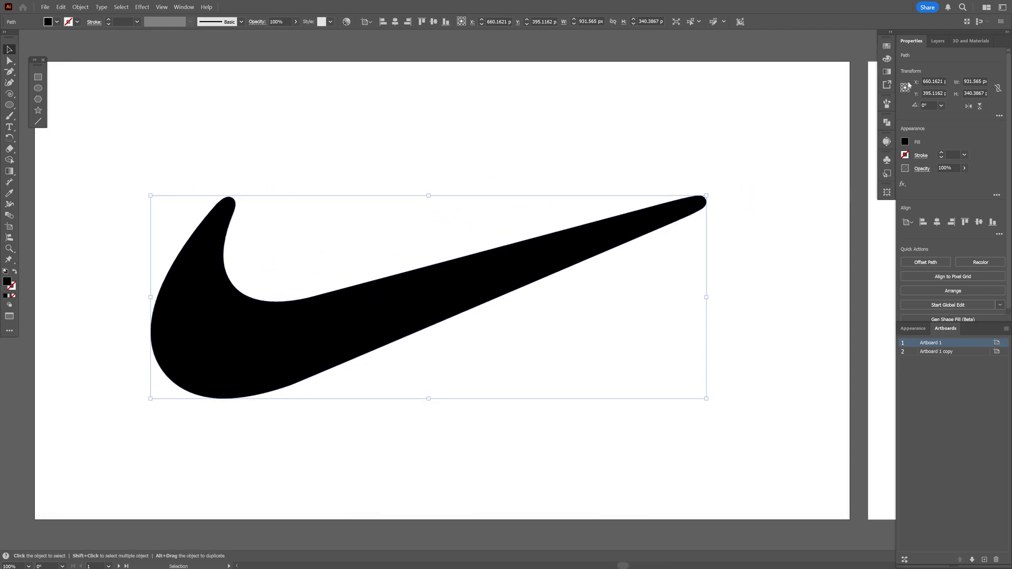
click(887, 47)
click(808, 98)
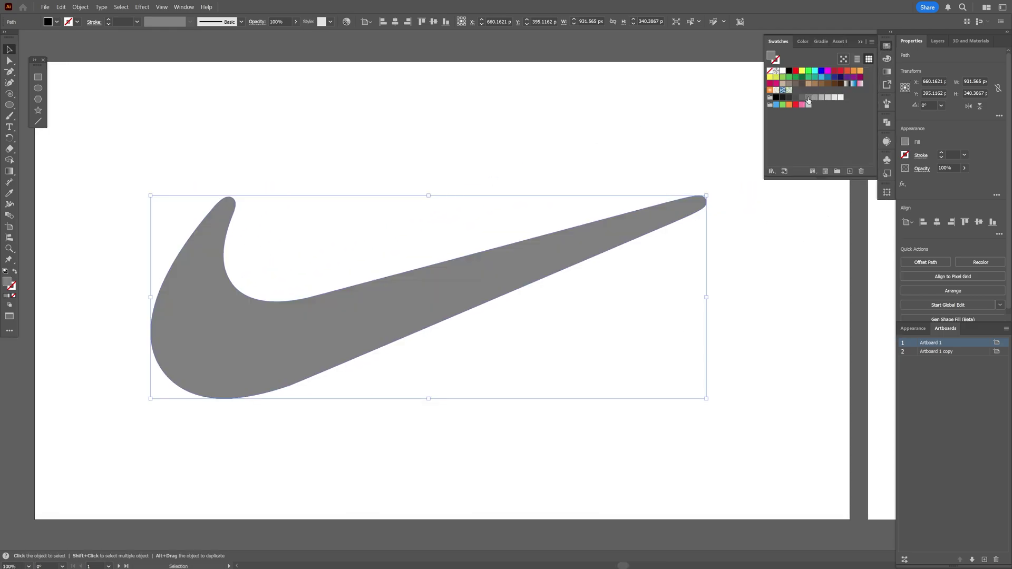
click(429, 169)
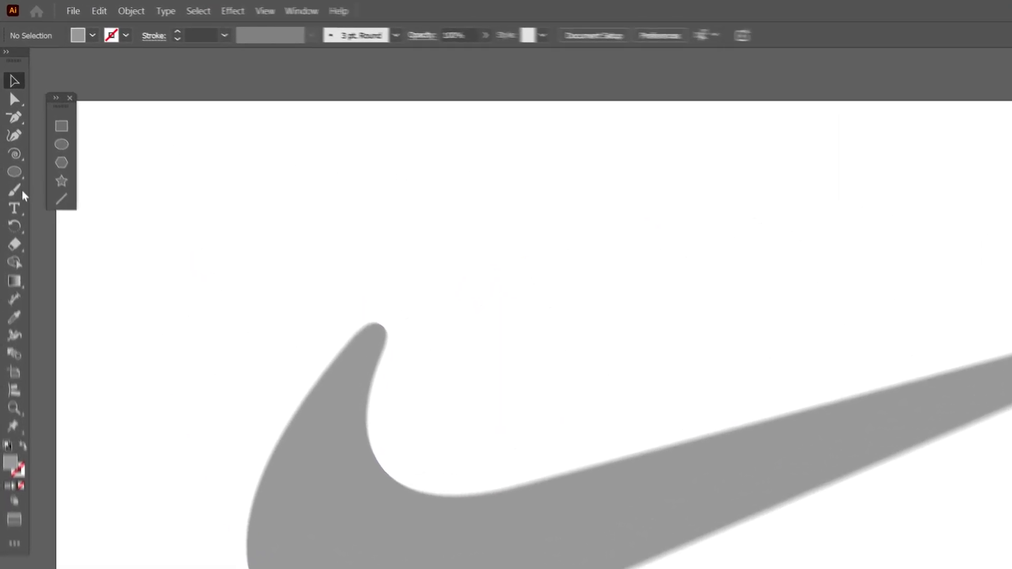
Step: Set the Pencil tool's Fidelity to Smooth
click(15, 190)
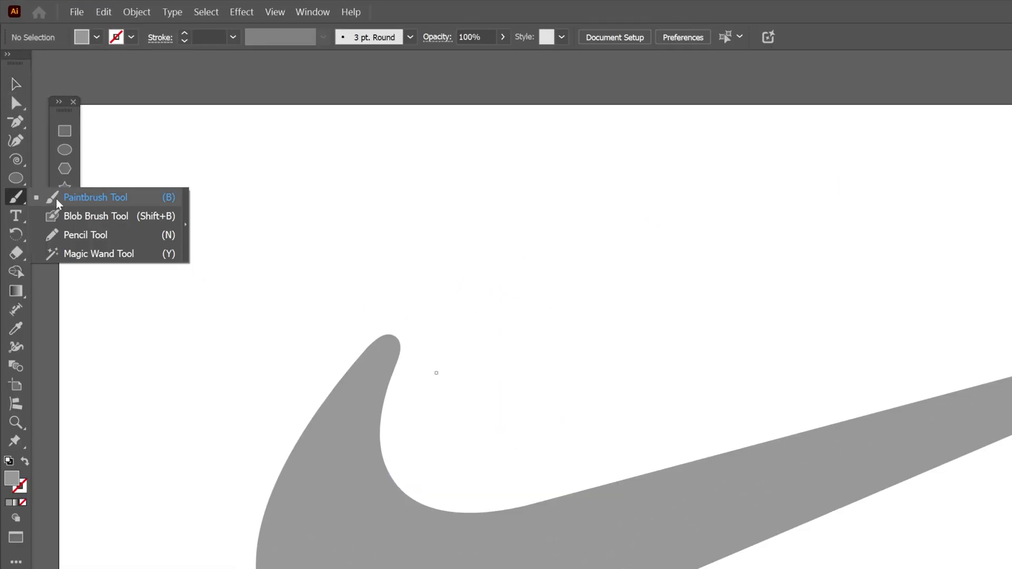
click(83, 225)
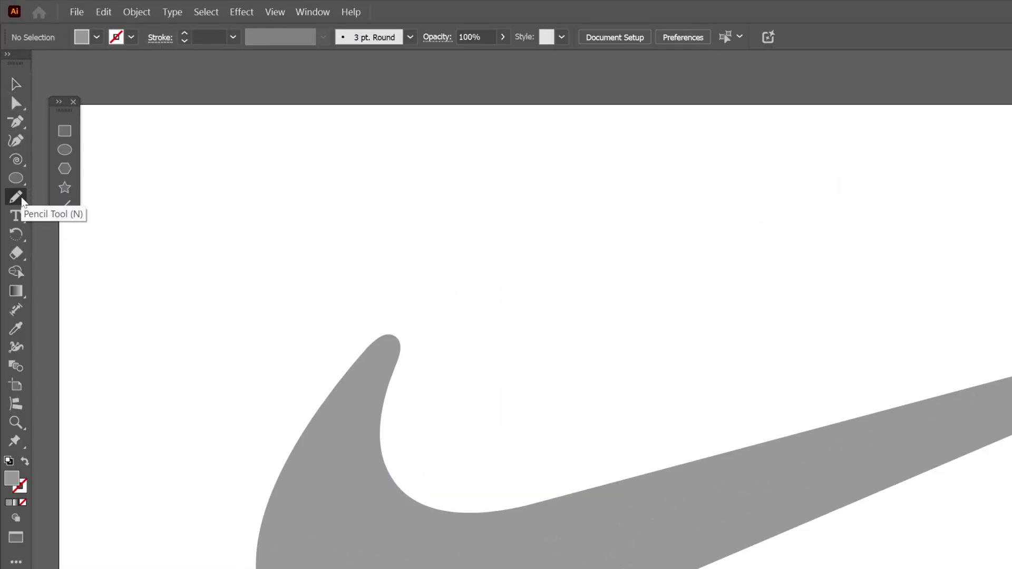
double_click(21, 198)
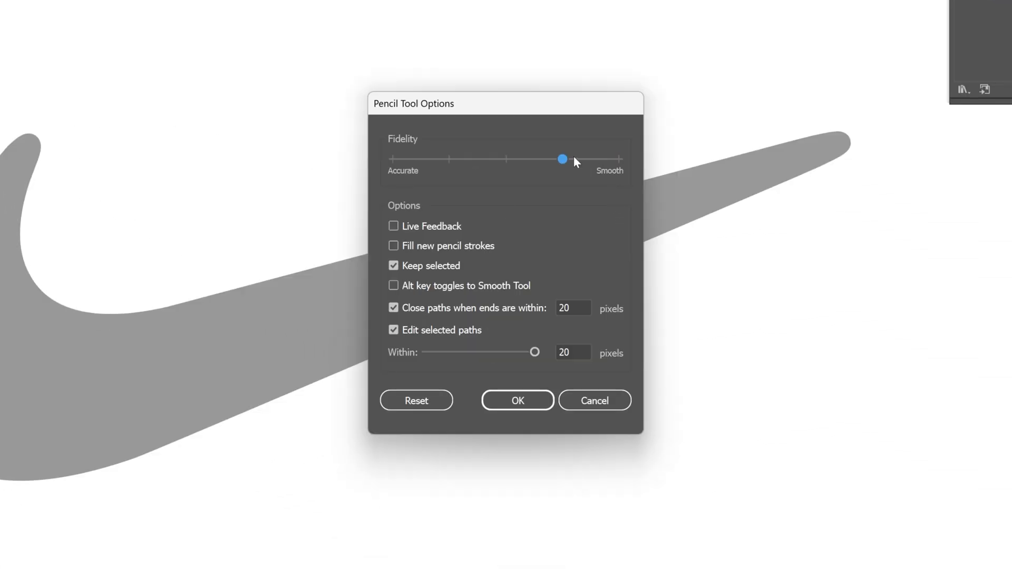
click(537, 395)
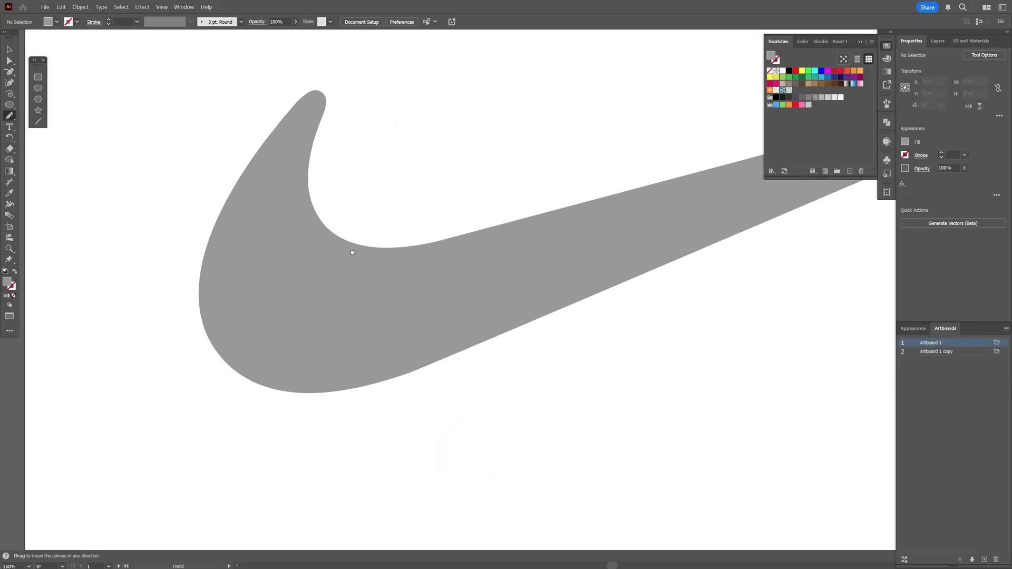
drag(352, 253, 352, 255)
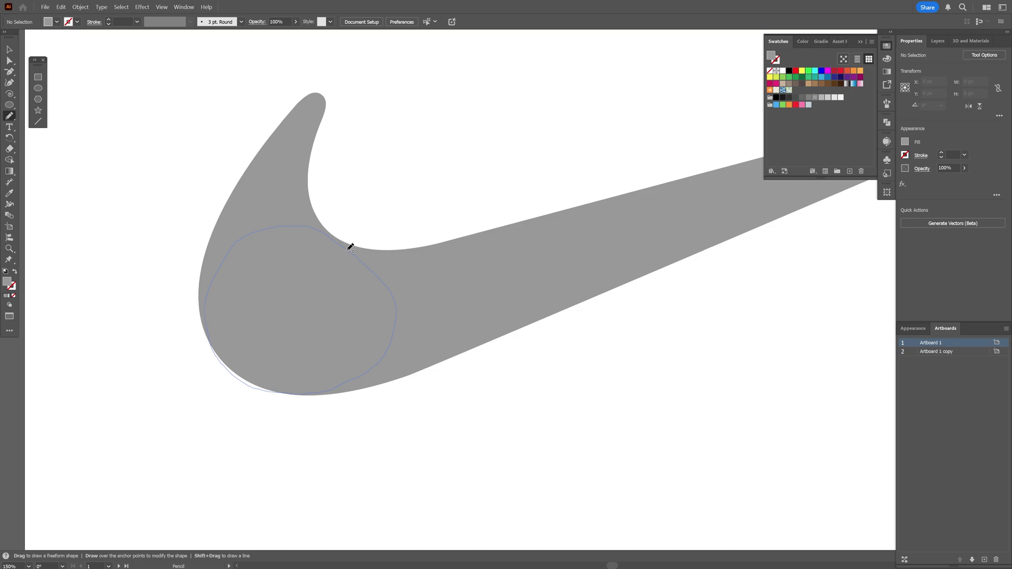
Step: Draw a closed round blob over the swoosh's belly and fill it black
drag(351, 248, 350, 246)
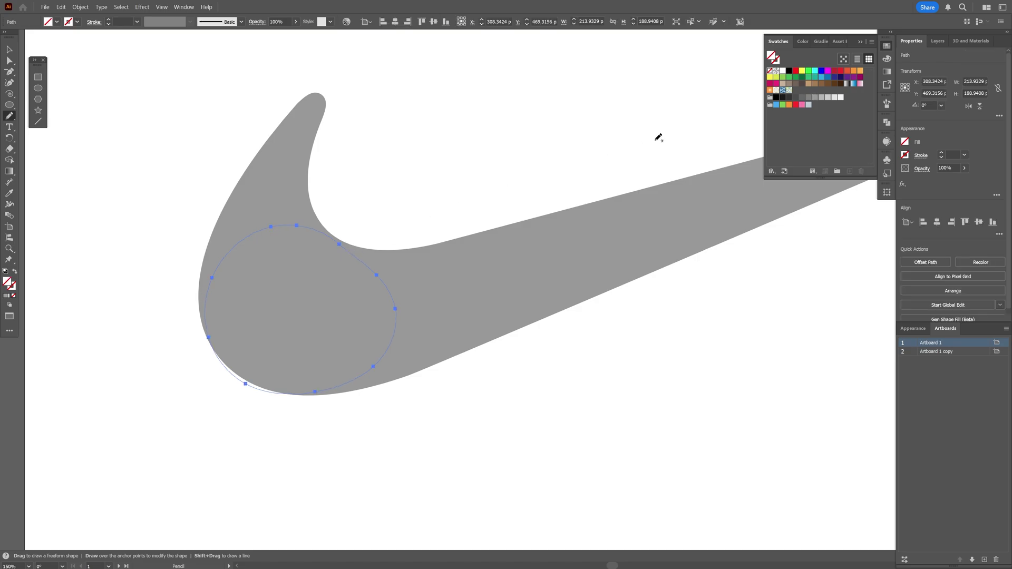
click(789, 72)
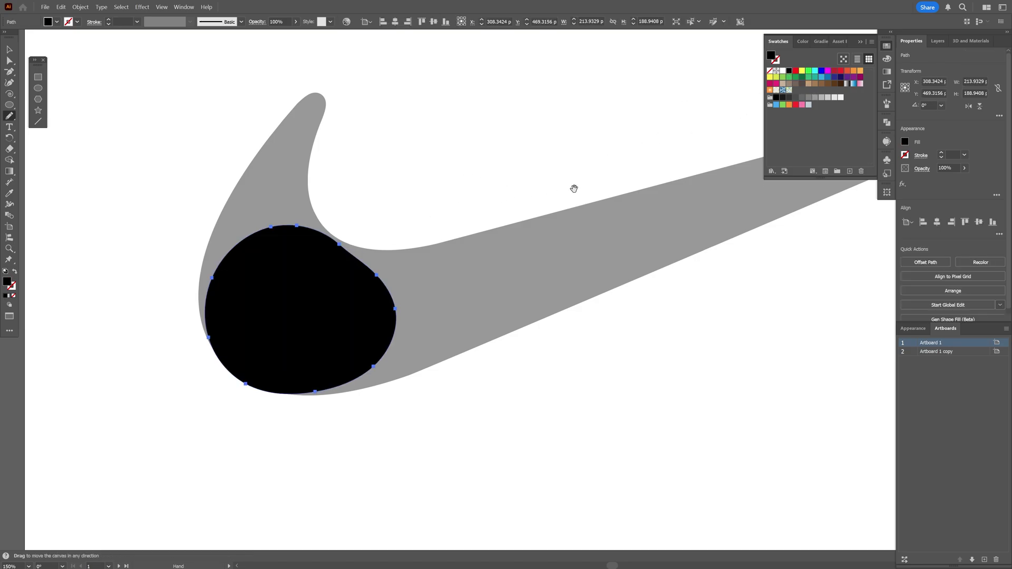
scroll(574, 188, up, 3)
scroll(372, 296, right, 6)
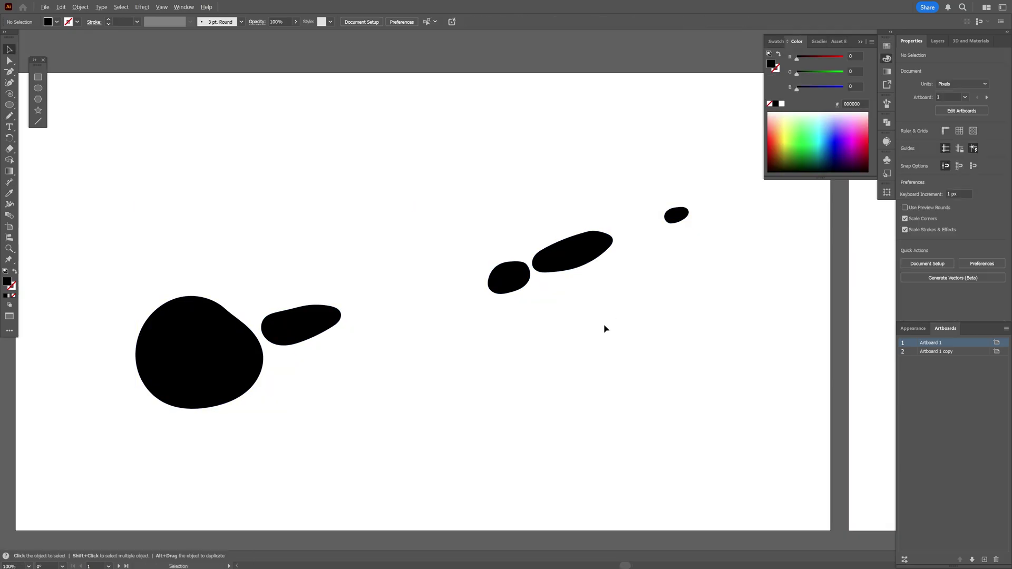
Step: Nudge a small blob into place on the first artboard
key(ctrl+alt+0)
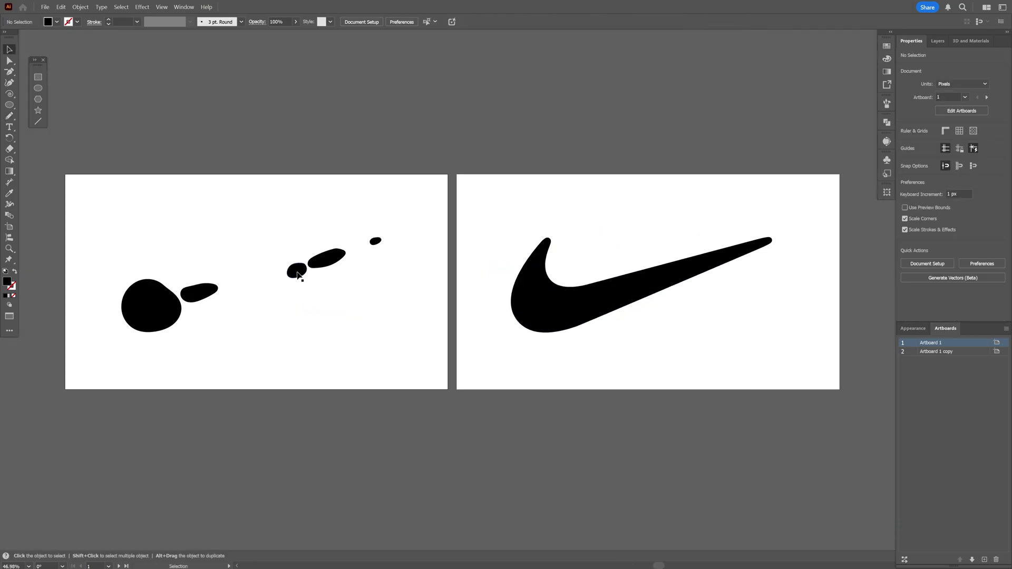
mouse_move(296, 276)
mouse_down()
mouse_move(281, 282)
mouse_move(292, 278)
mouse_up()
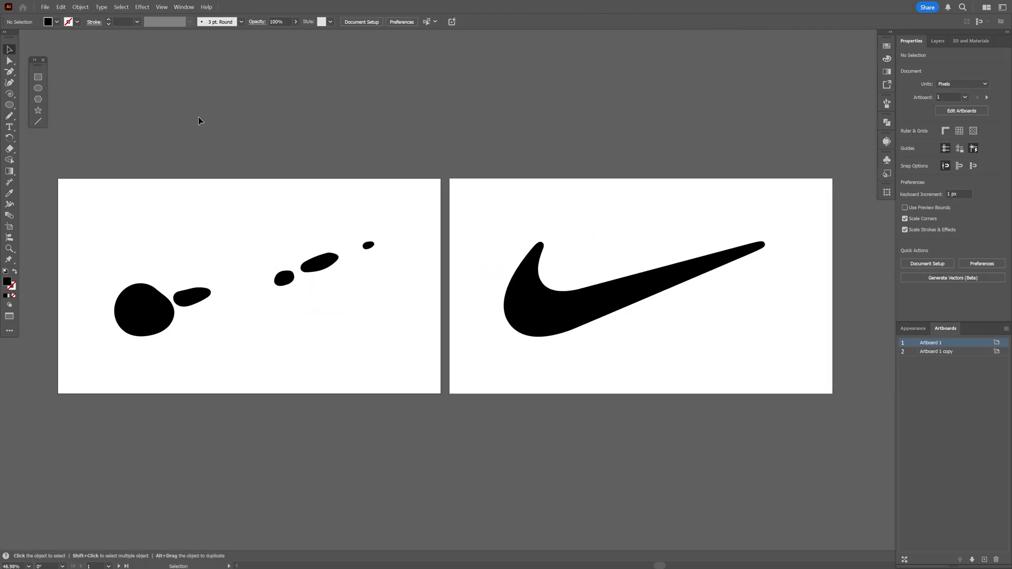
click(52, 7)
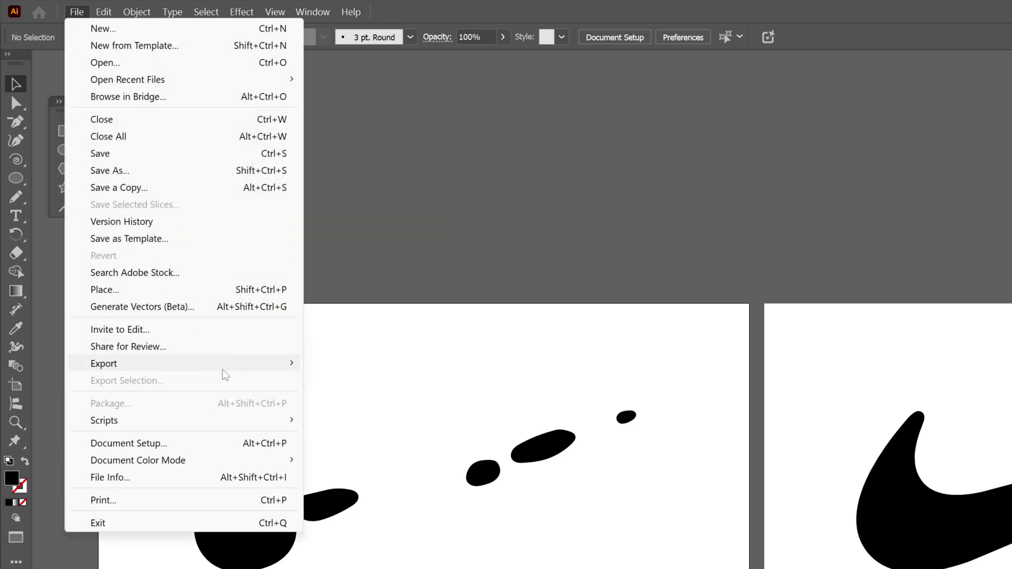
Step: Export every artboard as separate JPEG files named 'Nike'
mouse_move(223, 368)
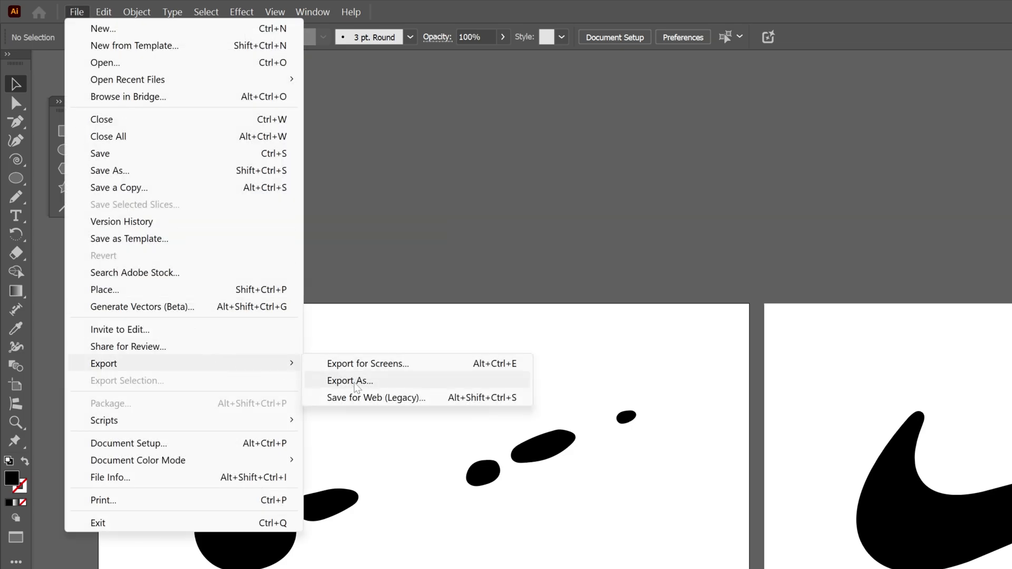
click(350, 380)
text(Nike)
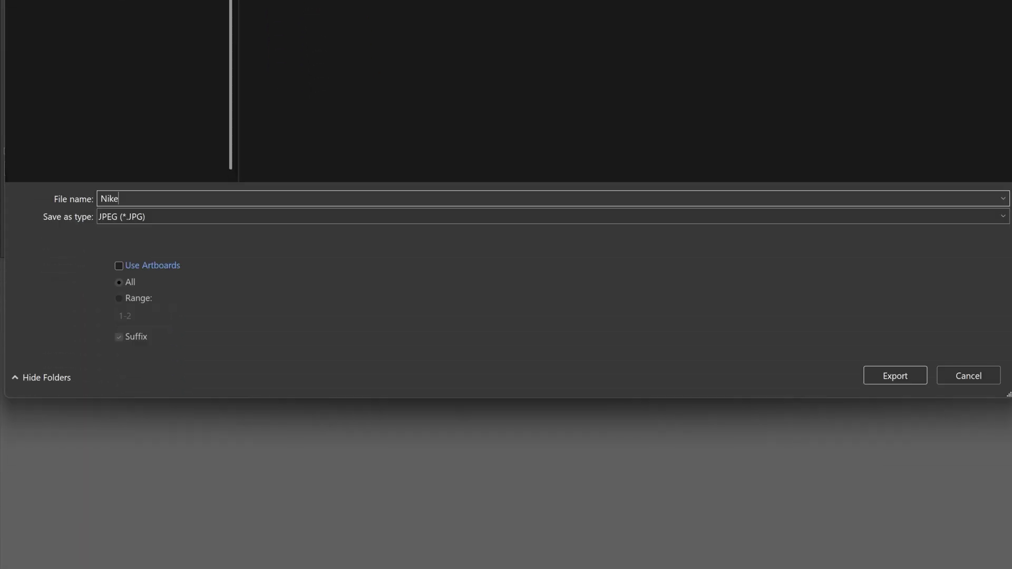
click(172, 267)
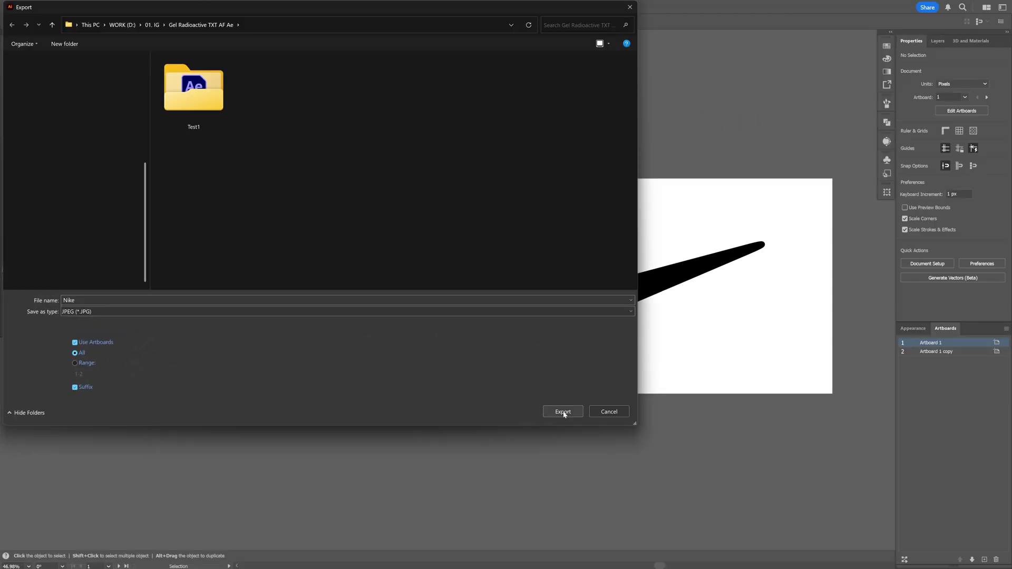
click(895, 375)
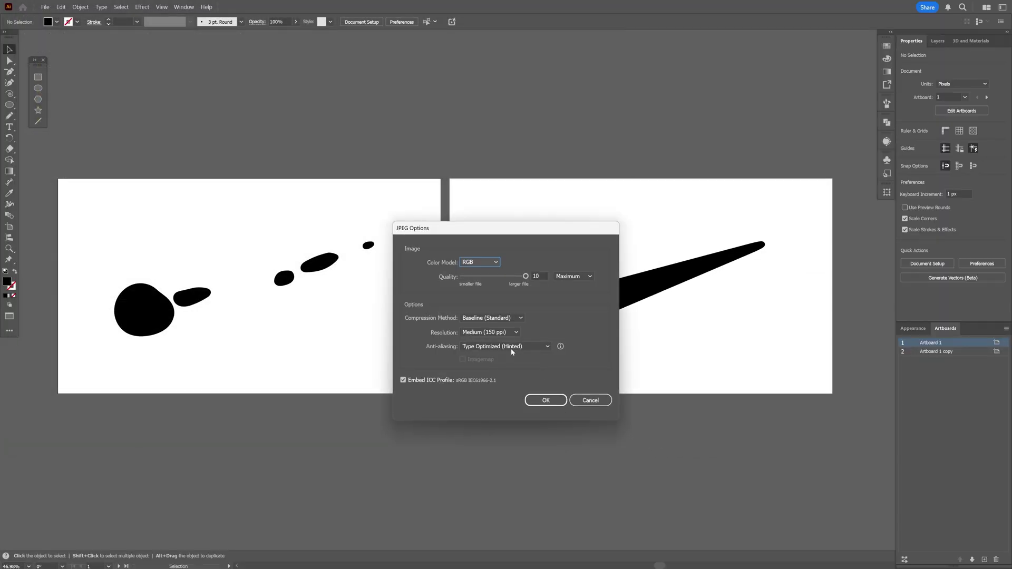
click(547, 401)
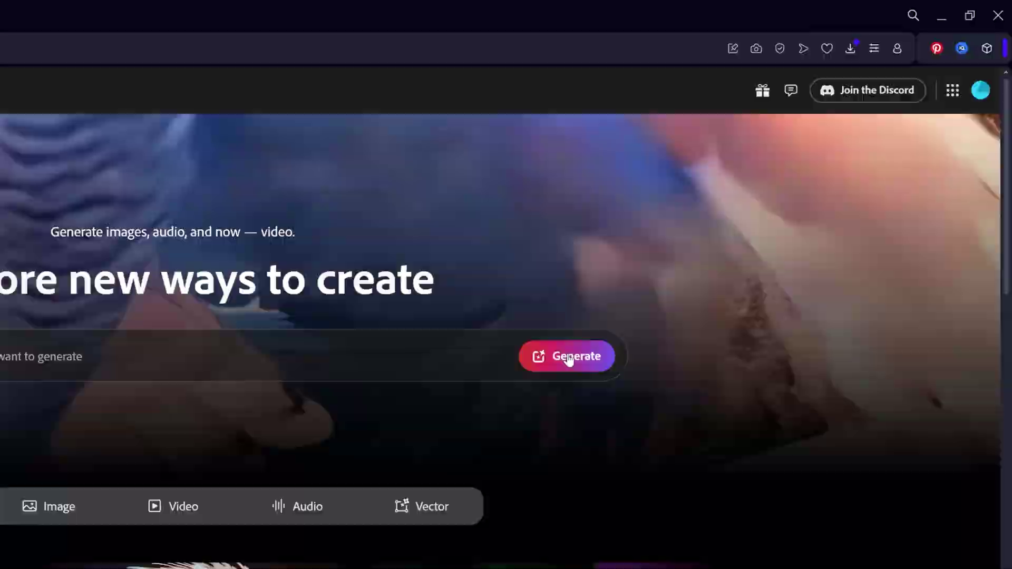
Step: Set up Text to image with Square (1:1), Photo content and the Hyper realistic effect
click(568, 358)
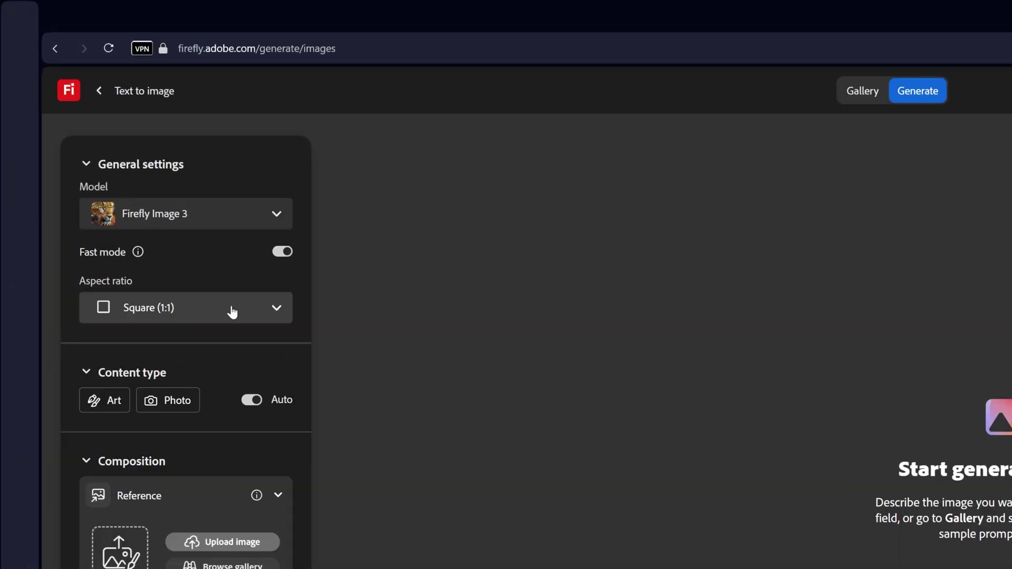
click(227, 317)
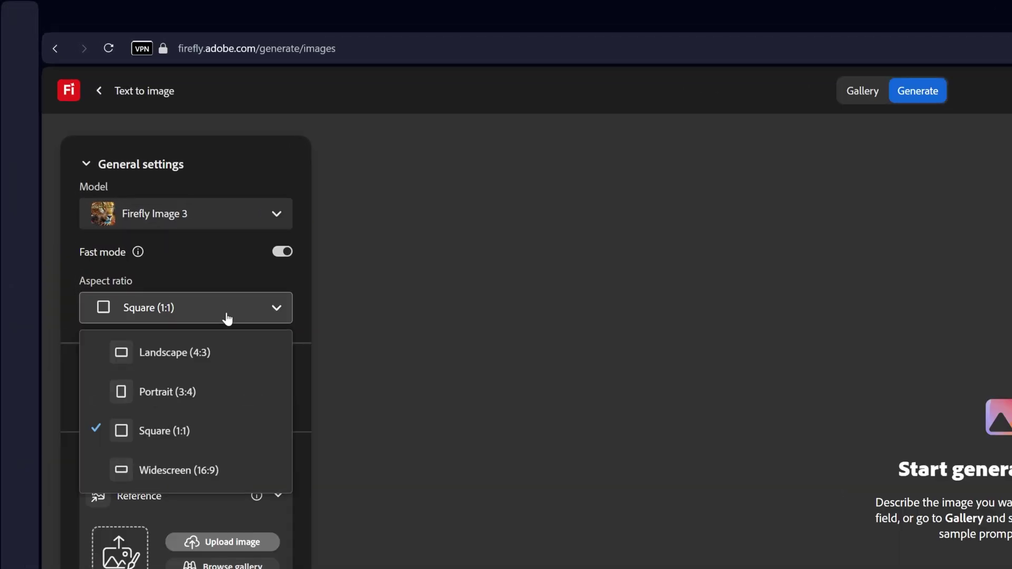
click(197, 437)
click(178, 401)
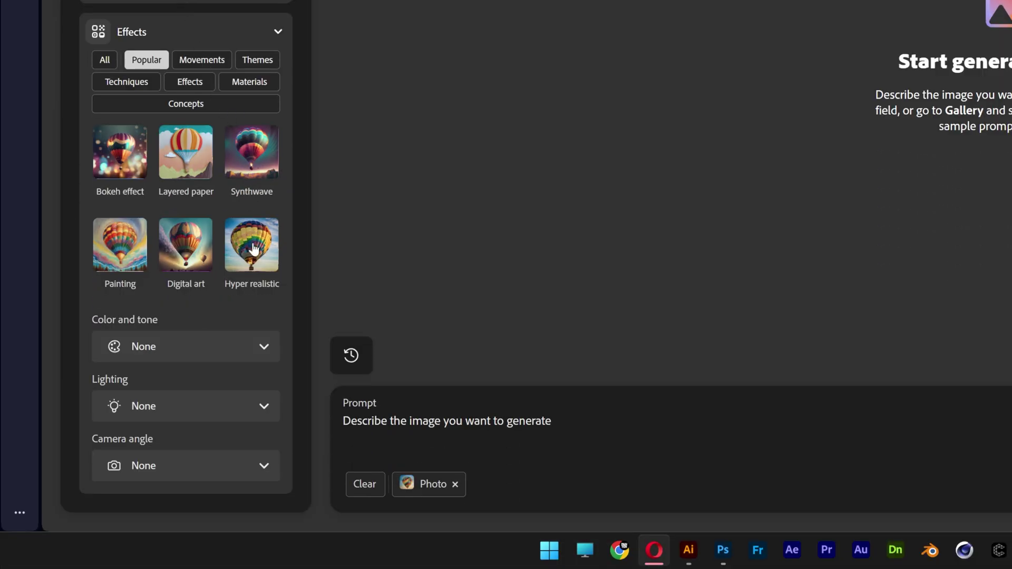
click(253, 247)
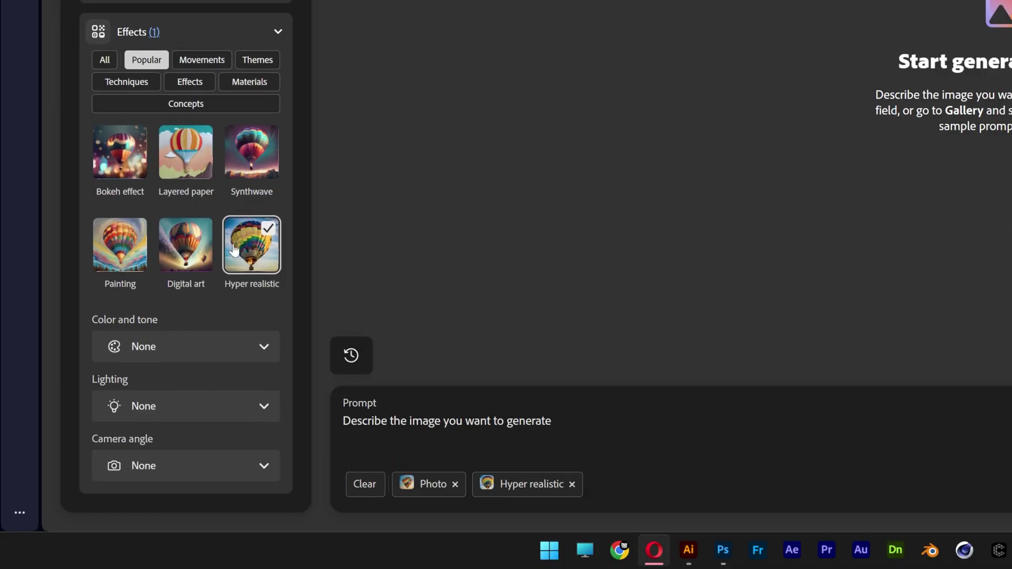
Step: Choose Studio light and enter the rounded toxic green gel blob on black prompt
click(188, 416)
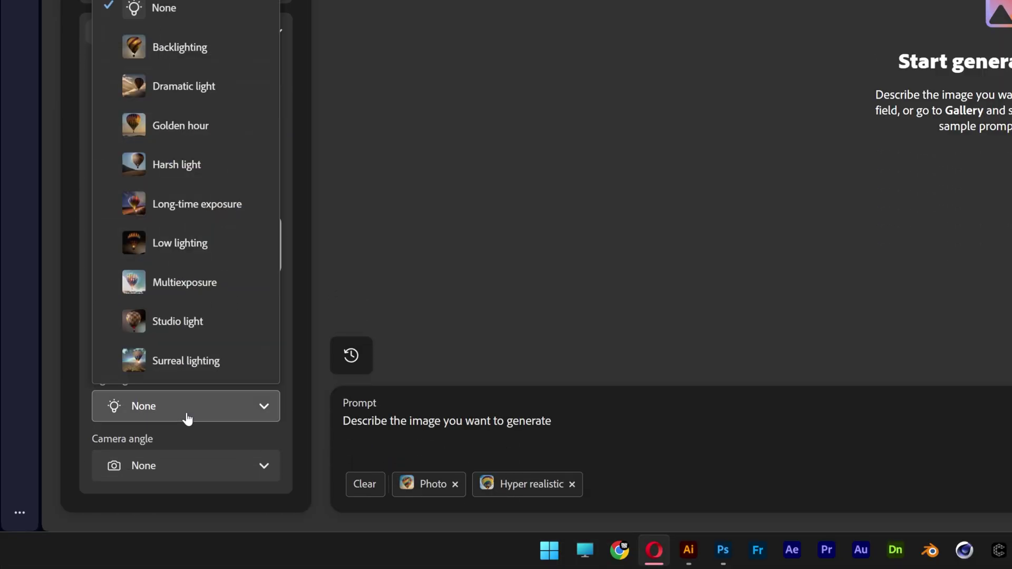
click(221, 334)
click(396, 421)
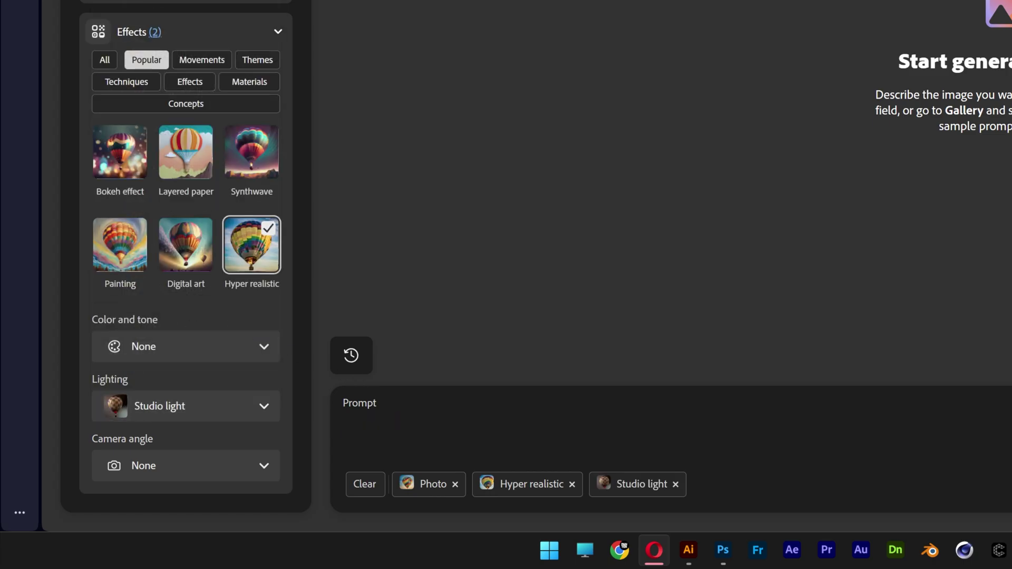
text(rounded gel blob particl)
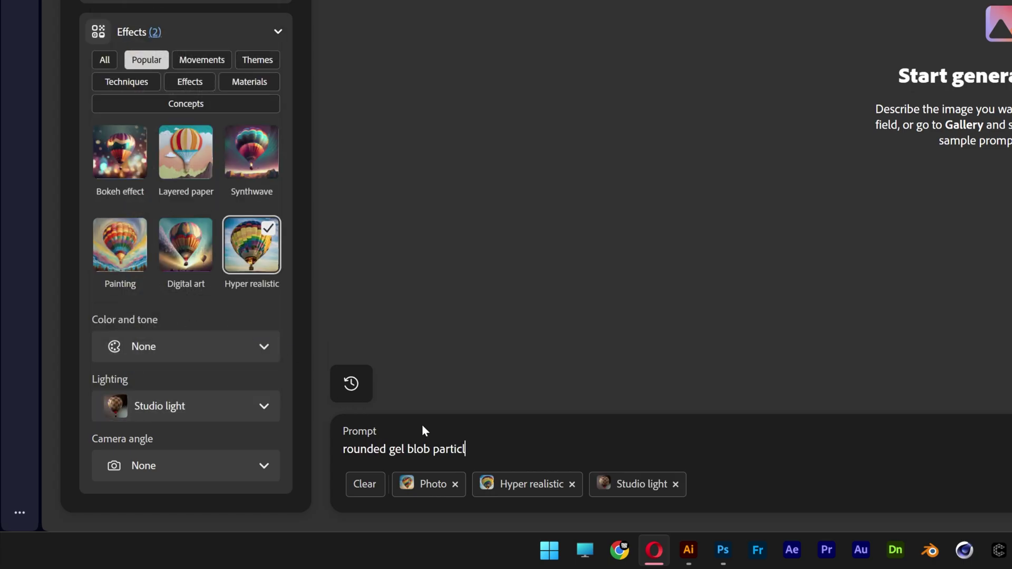
text(es, toxic green color texture)
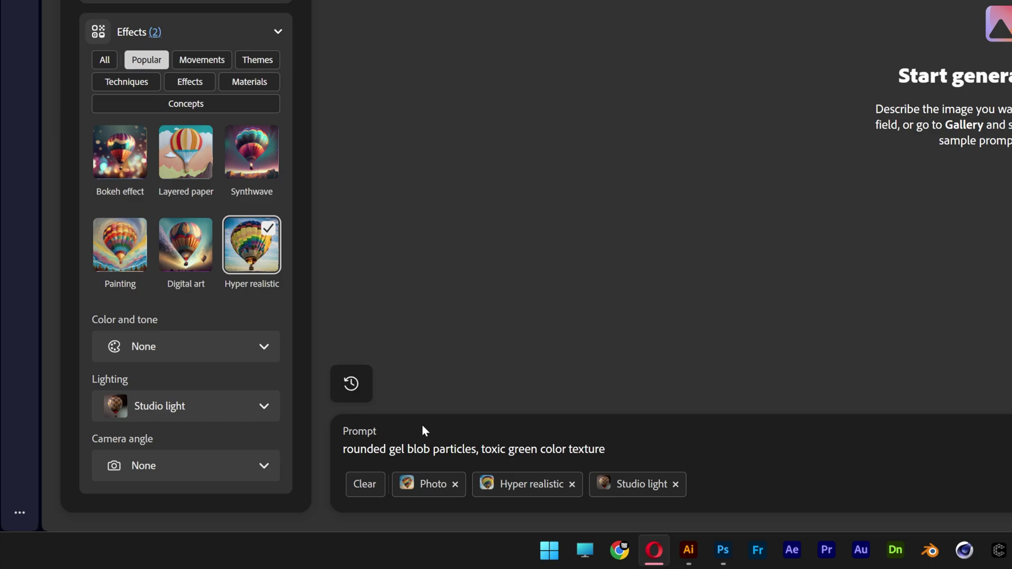
text(, isolated on black background, top view)
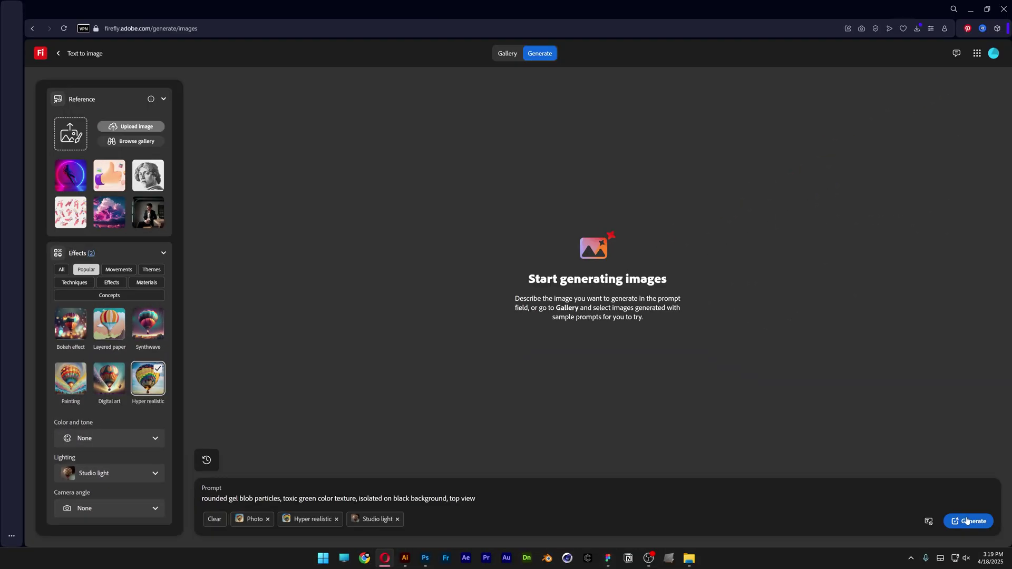
Step: Generate the gel blob images and upscale the fourth one
click(977, 521)
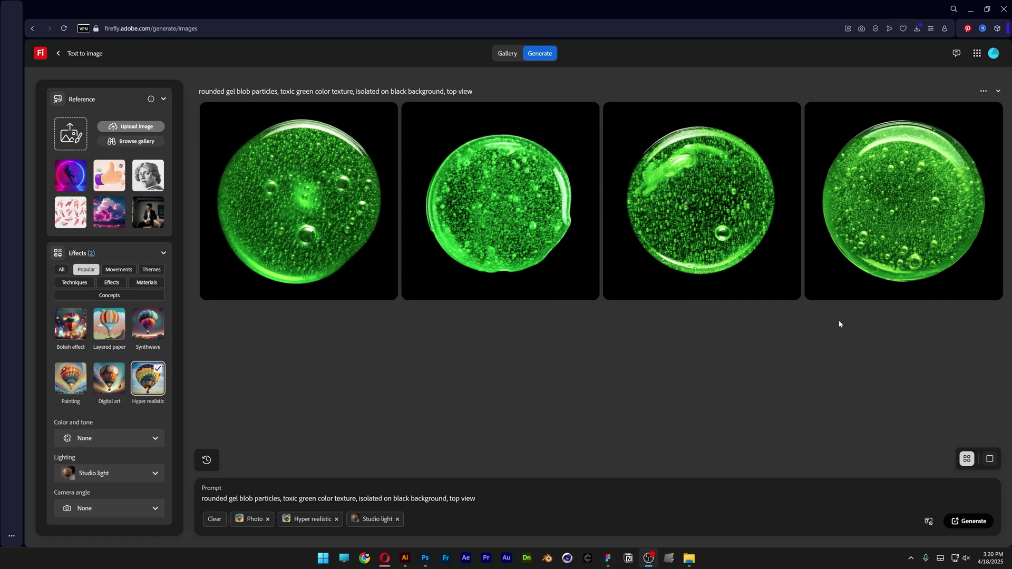
click(870, 198)
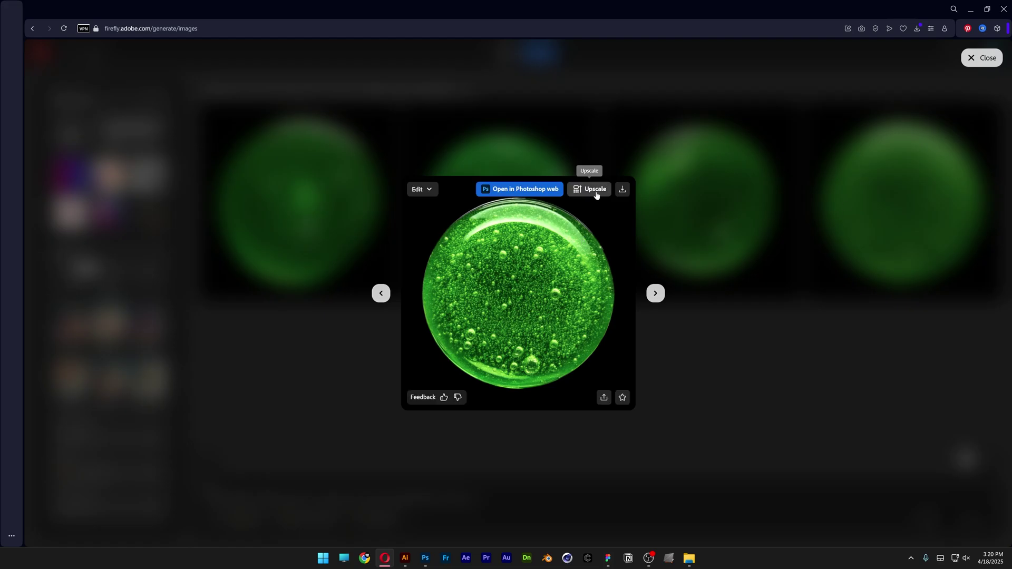
click(596, 196)
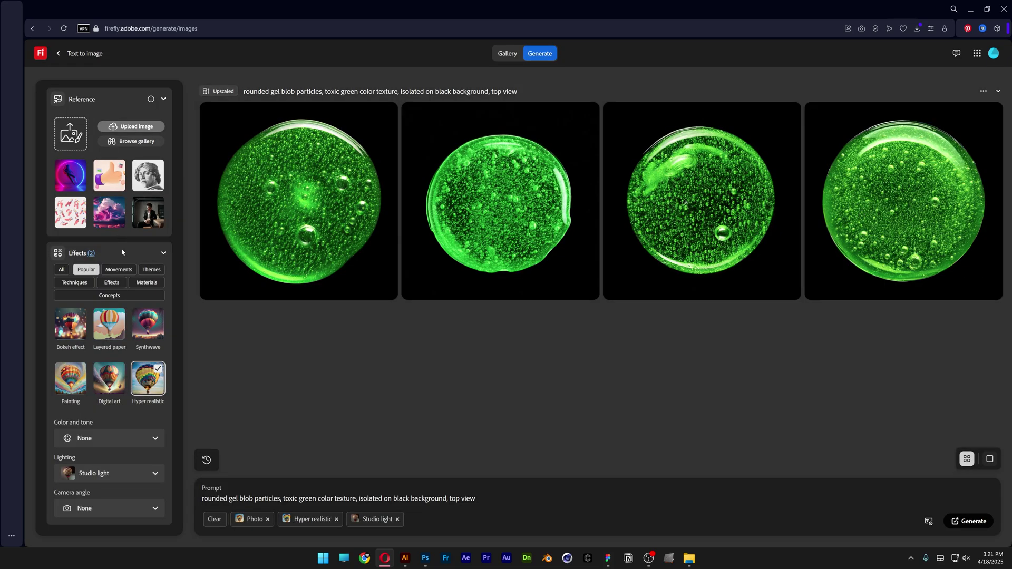
Step: Change the aspect ratio to Widescreen (16:9)
scroll(122, 253, up, 8)
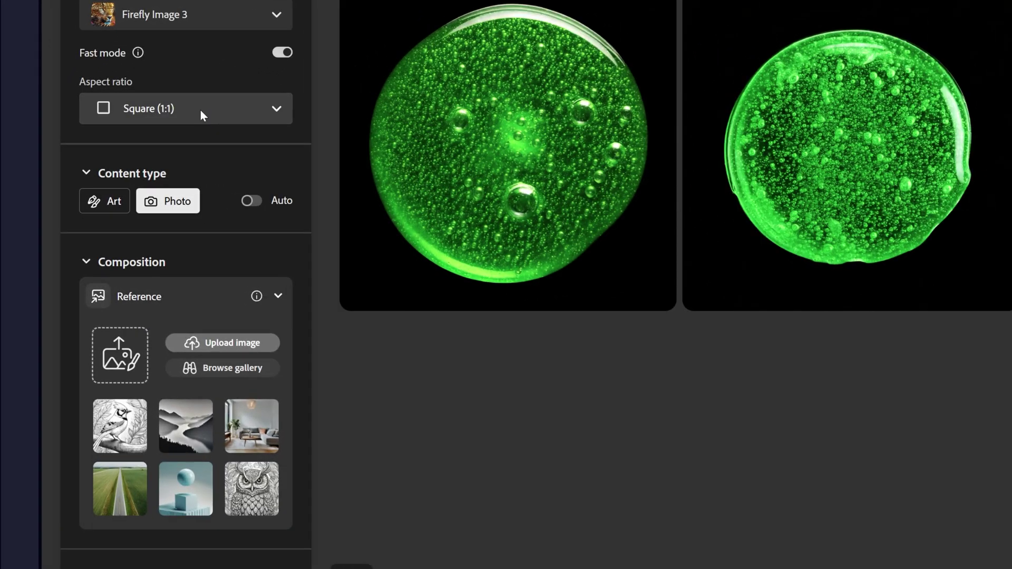
click(145, 155)
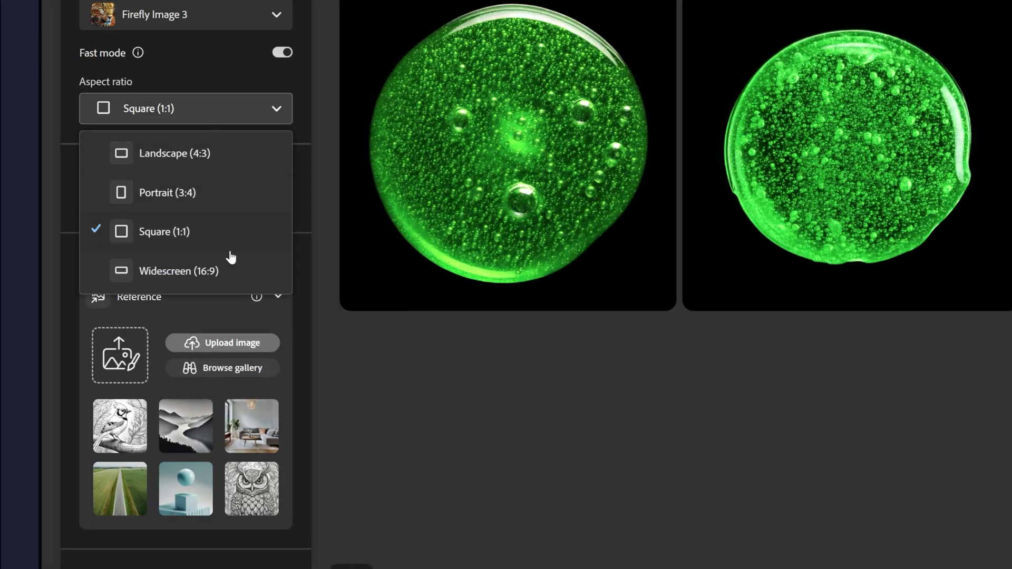
click(212, 272)
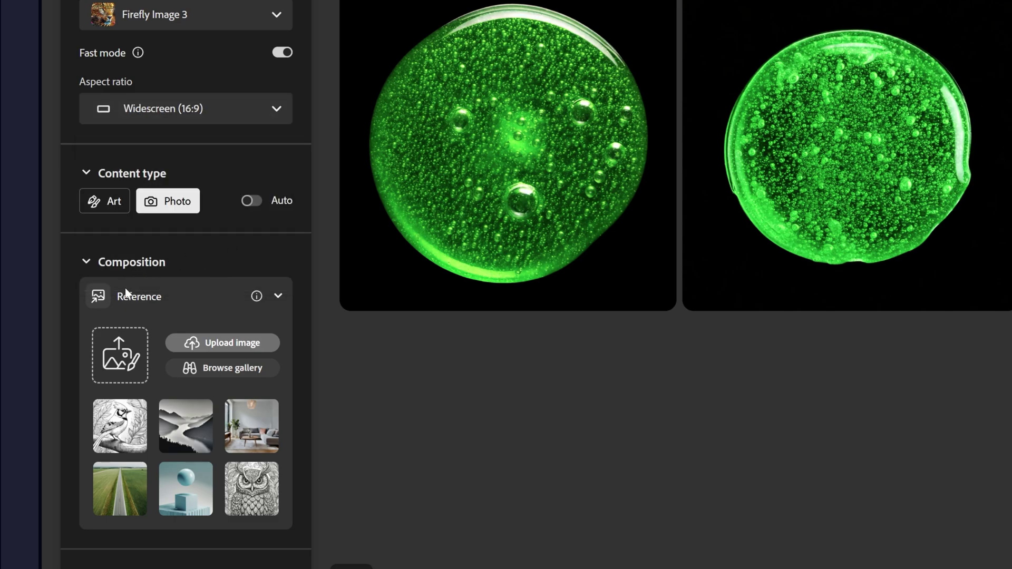
Step: Upload Nike-01 as the composition reference image and accept the upload notice
click(213, 345)
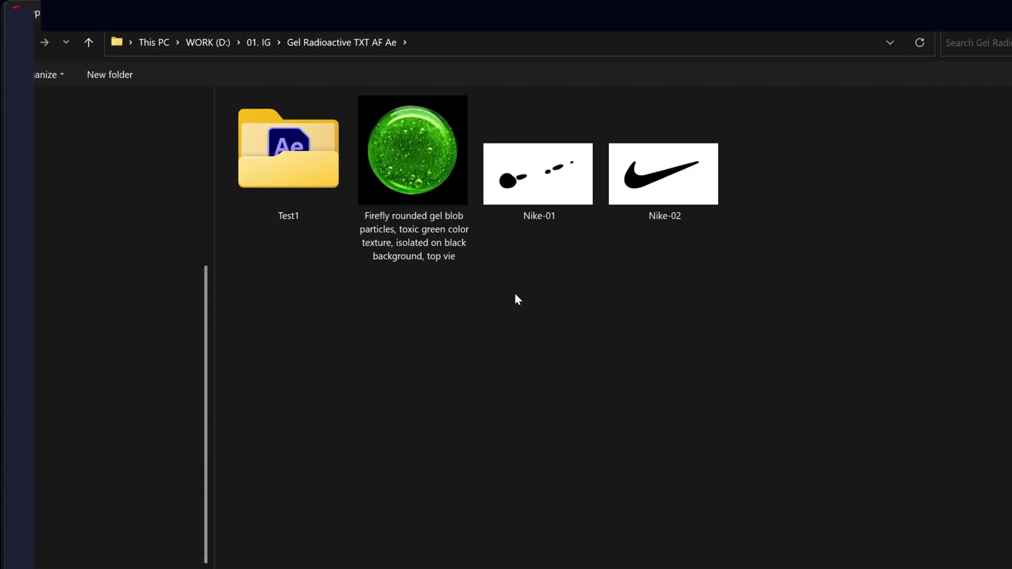
click(543, 177)
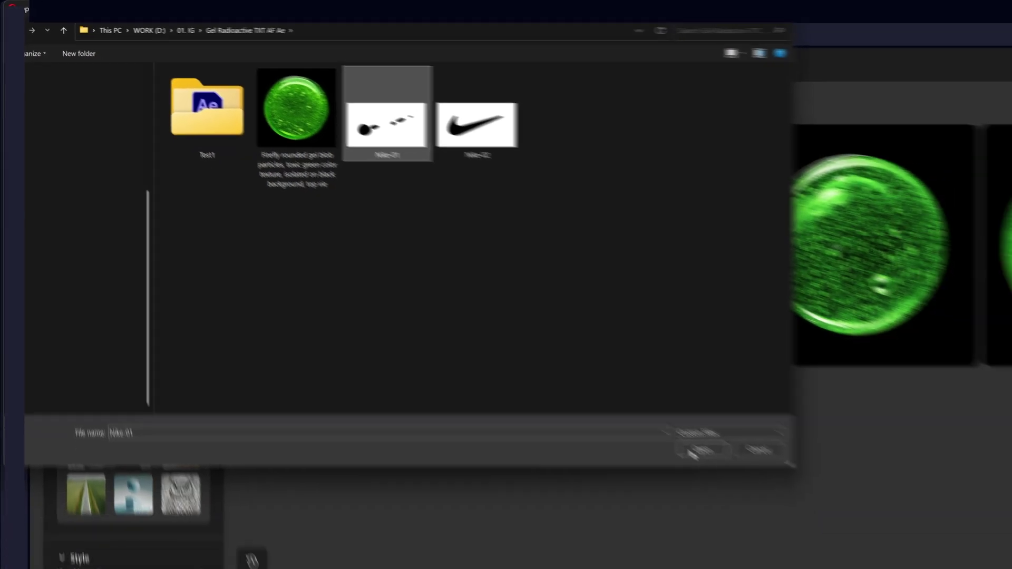
click(694, 452)
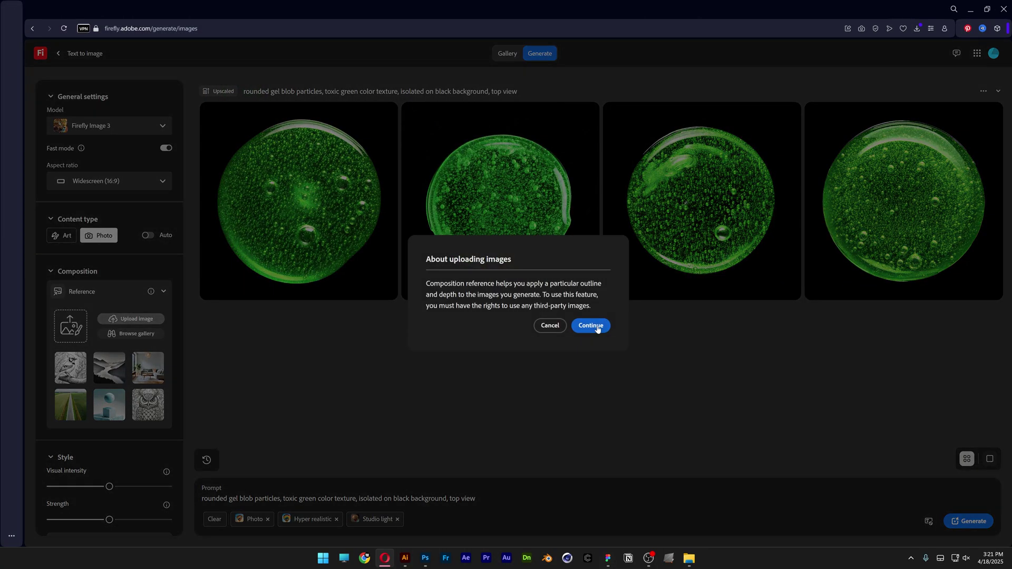
click(597, 328)
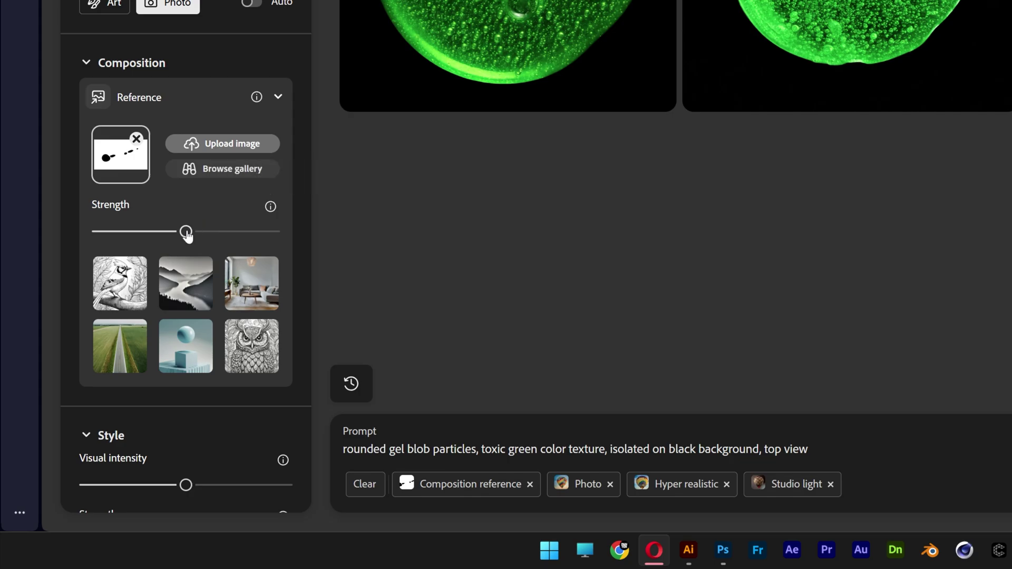
scroll(156, 244, down, 9)
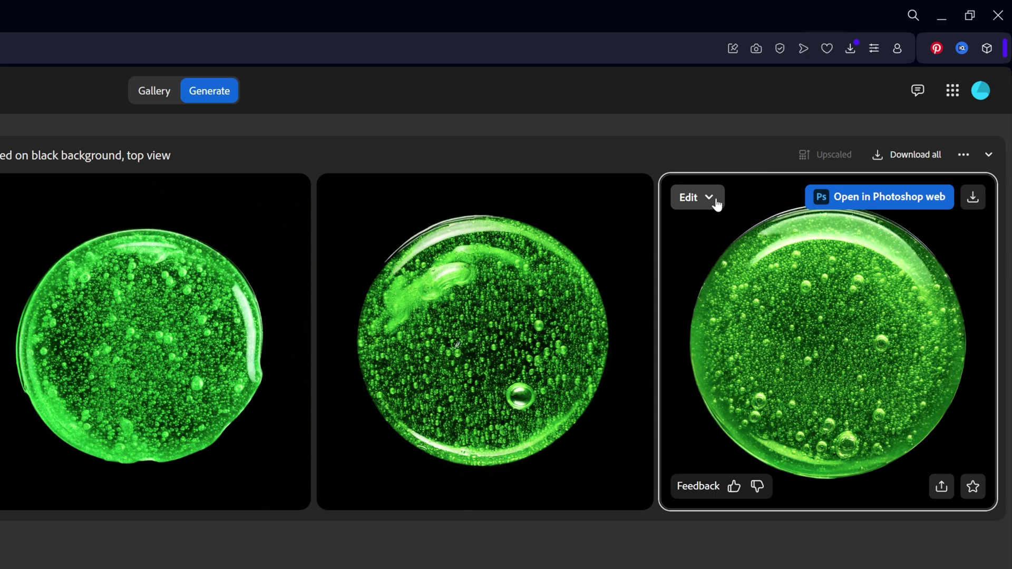
Step: Use the generated gel blob image as style reference at minimum strength
click(715, 201)
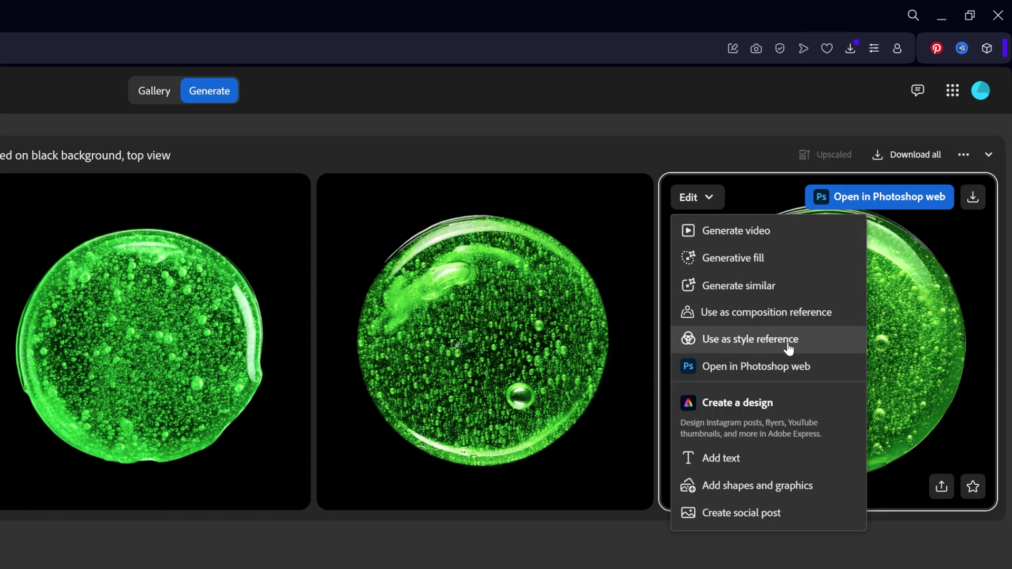
click(789, 345)
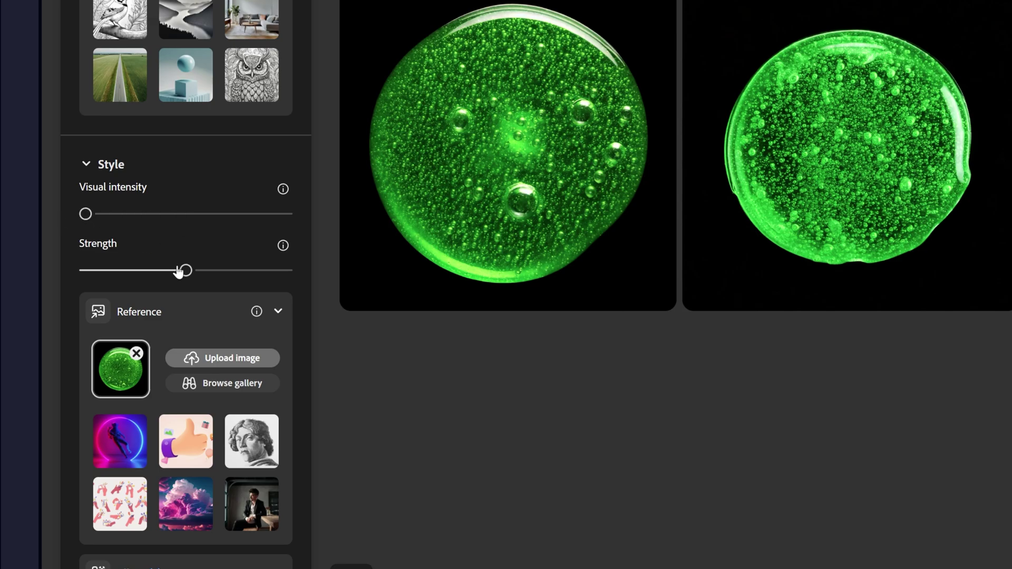
drag(179, 271, 60, 279)
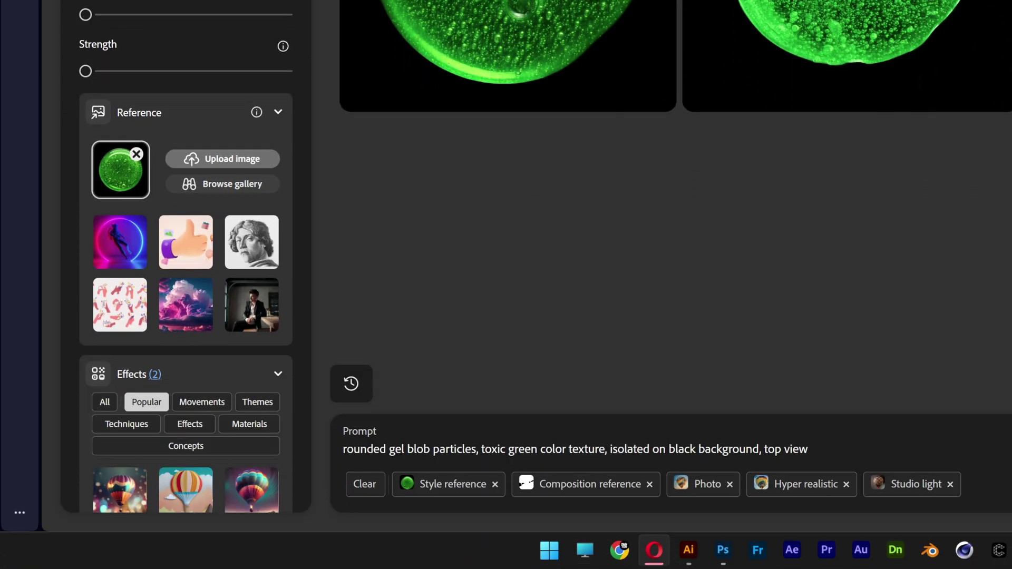
Step: Replace 'rounded gel blob particles,' with 'gel blobs,' in the prompt and regenerate
drag(477, 449, 293, 432)
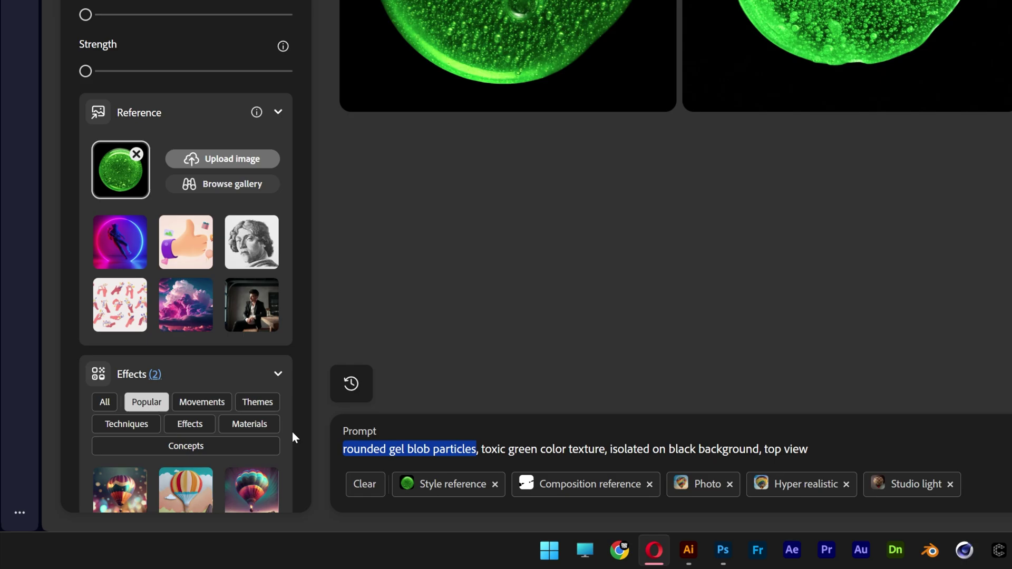
text(gel blobs,)
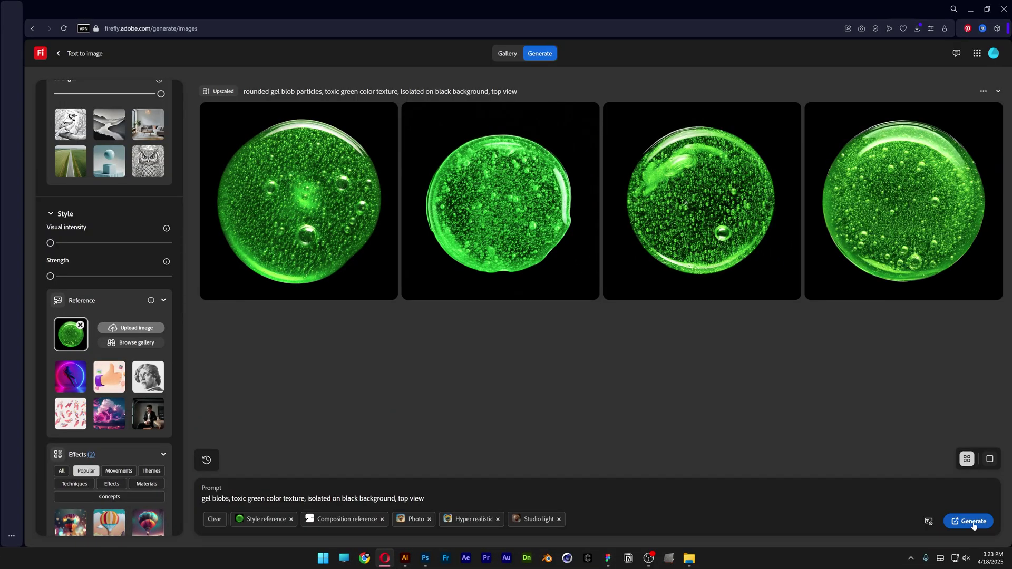
click(974, 521)
Step: Upscale and download the second new green droplet-trail image, then return to the gallery
click(507, 166)
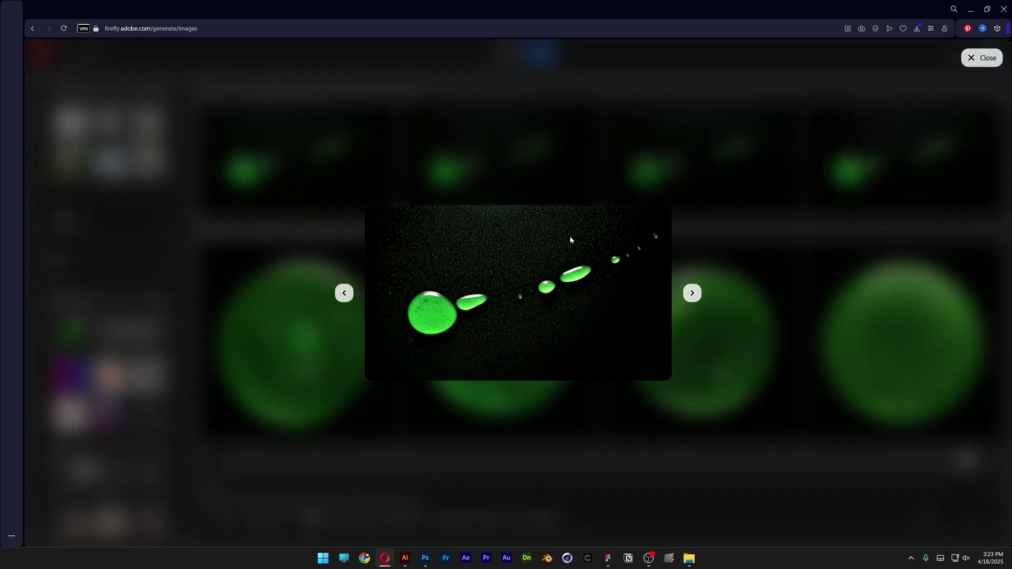
click(709, 174)
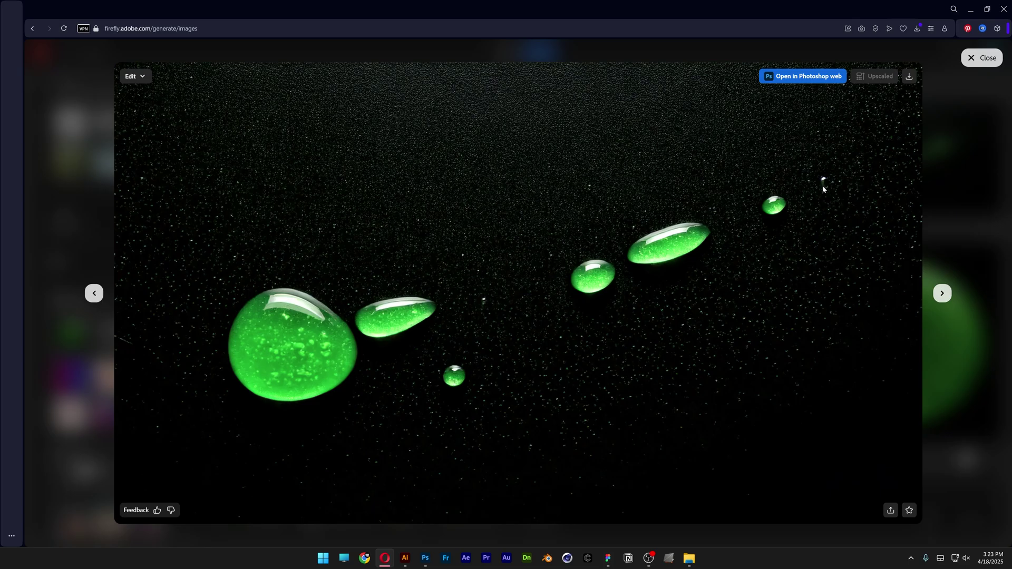
click(908, 78)
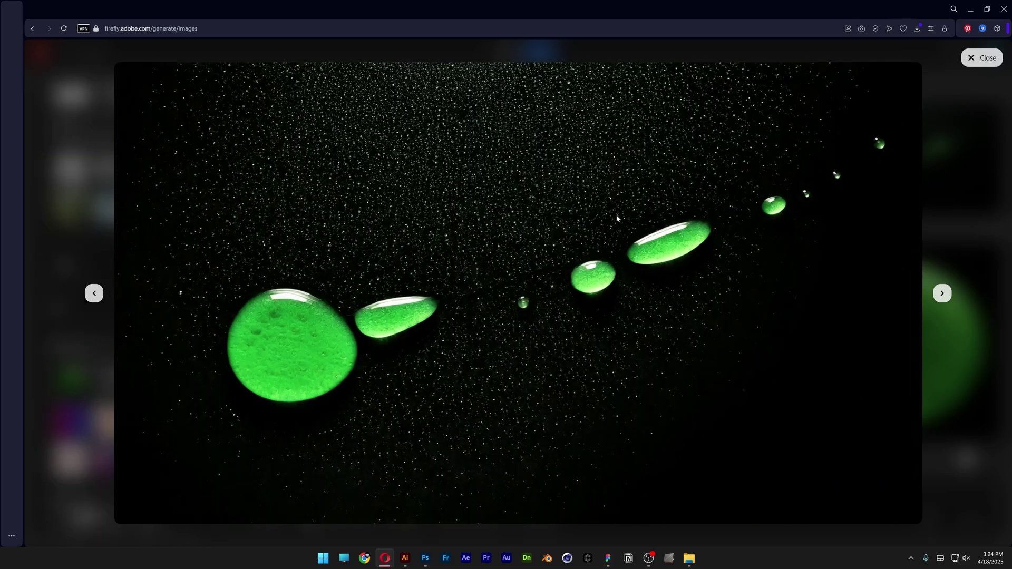
click(946, 216)
scroll(118, 254, up, 4)
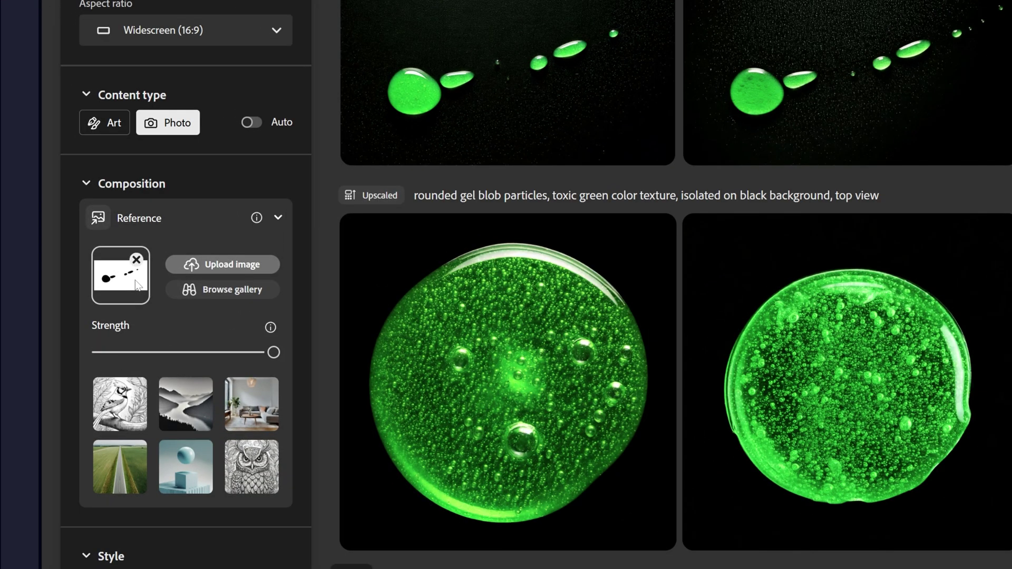
Step: Replace the composition reference with the Nike-02 swoosh and generate swoosh images
click(136, 260)
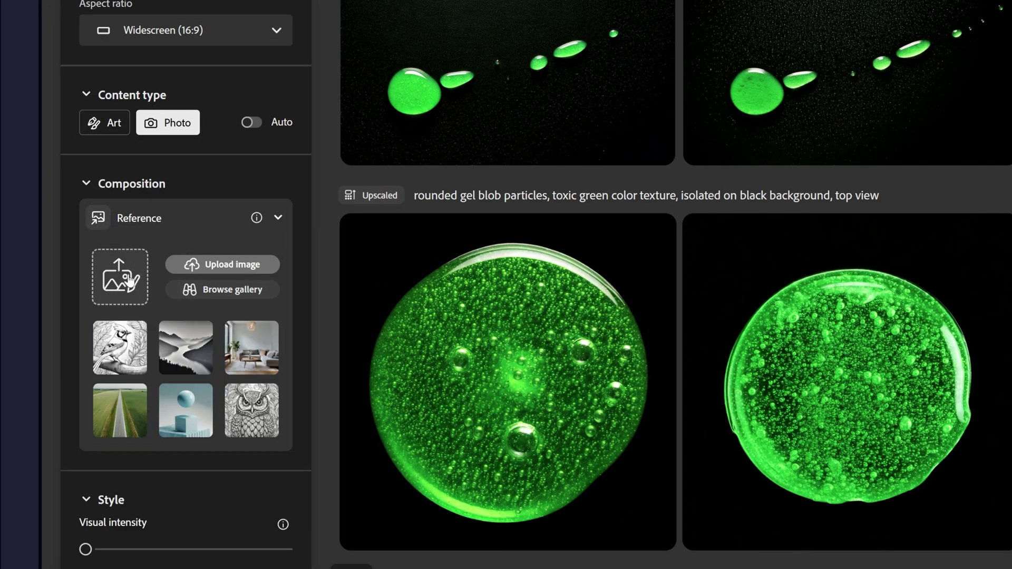
click(127, 284)
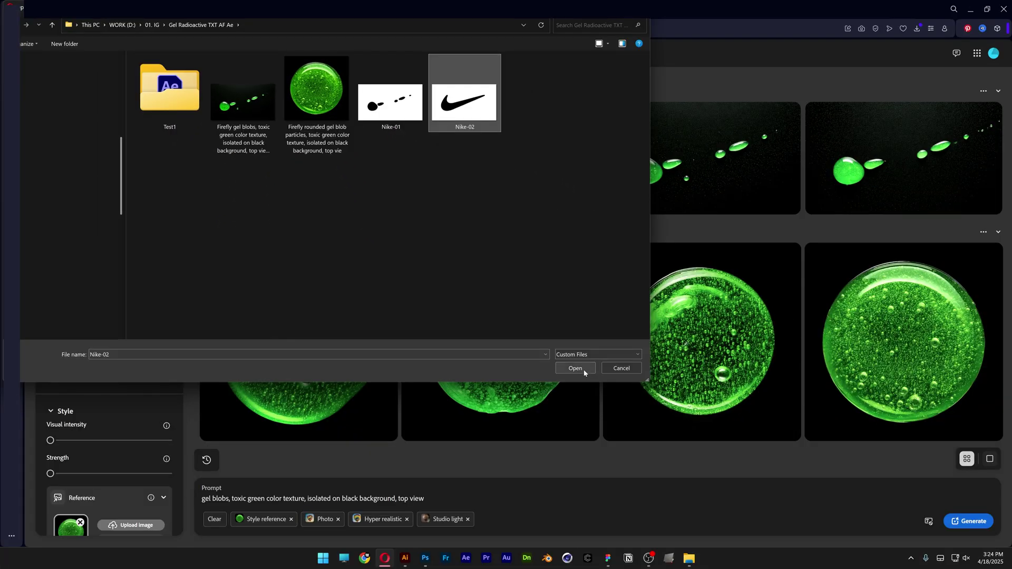
click(584, 371)
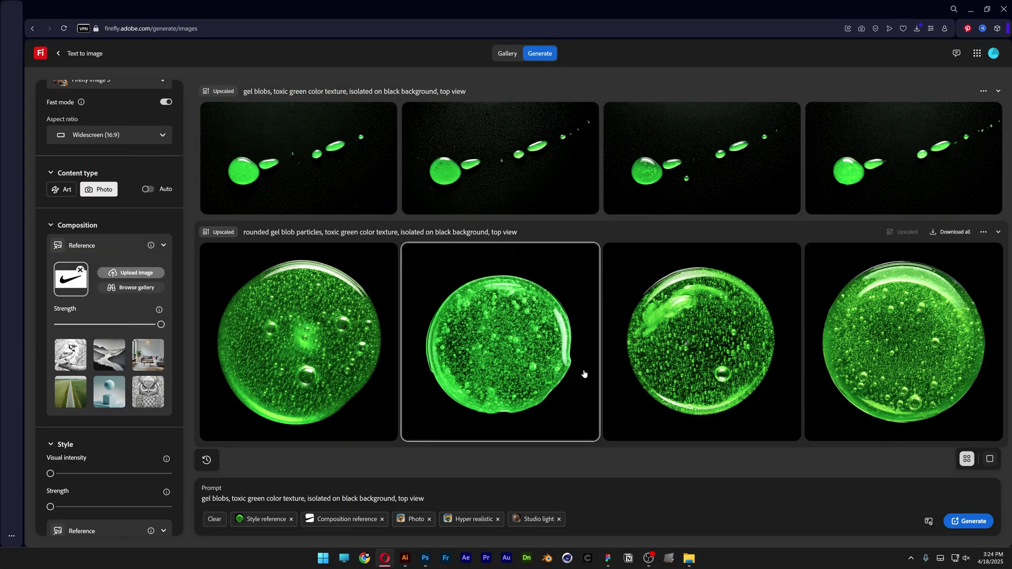
click(973, 522)
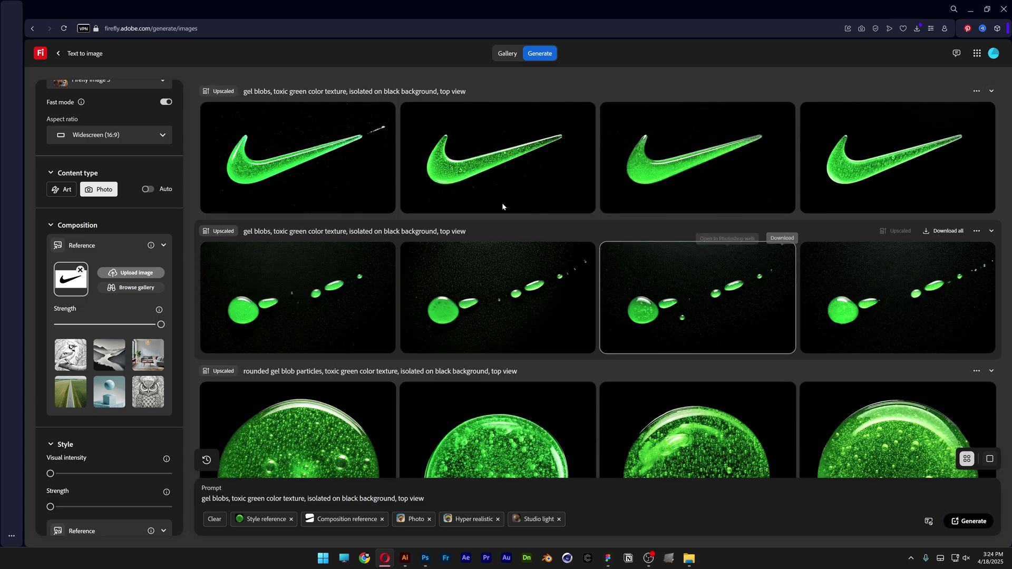
click(313, 157)
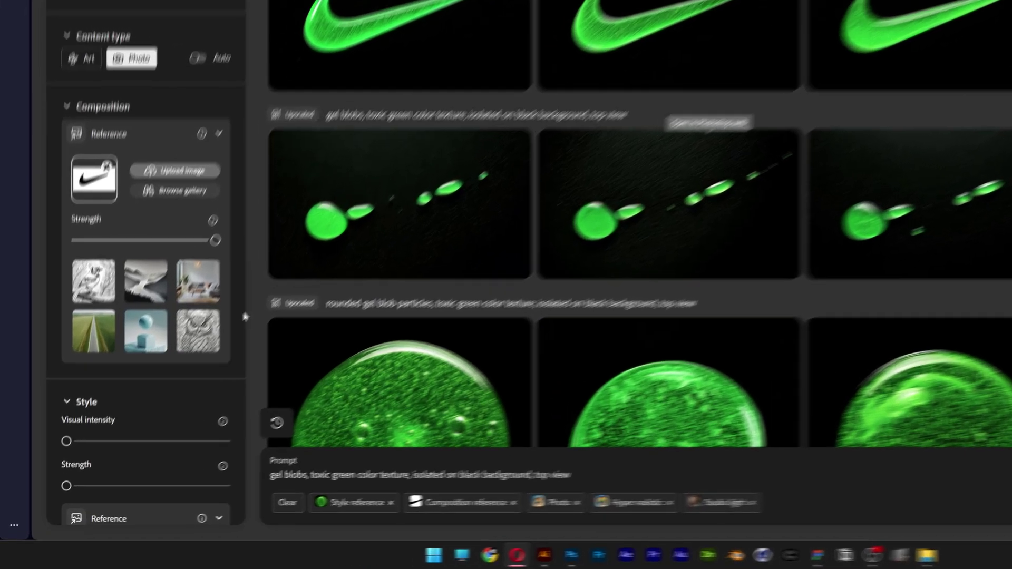
Step: Raise the style's visual intensity, regenerate, and view the first new swoosh image
scroll(123, 440, down, 1)
drag(206, 329, 232, 330)
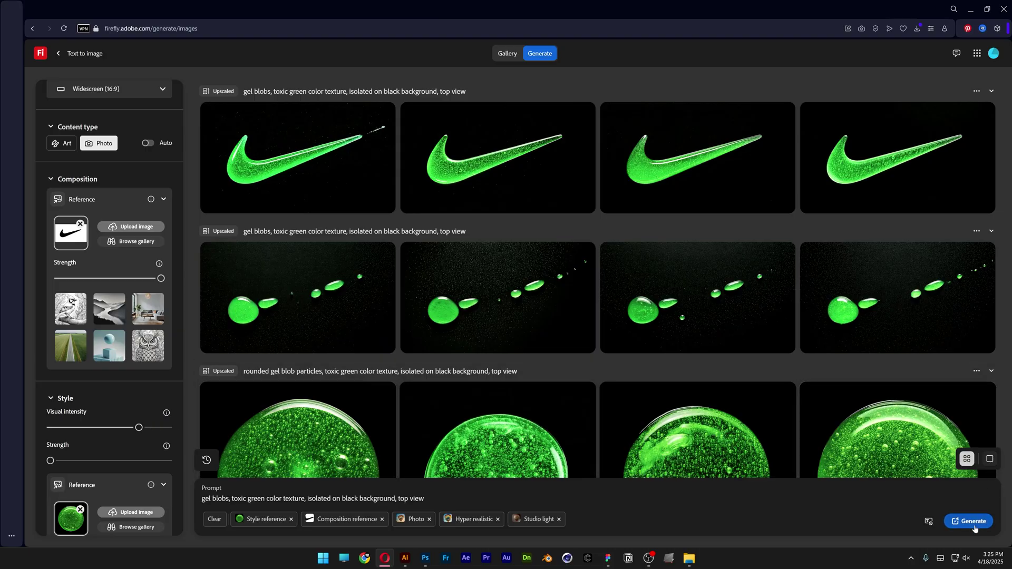
click(974, 529)
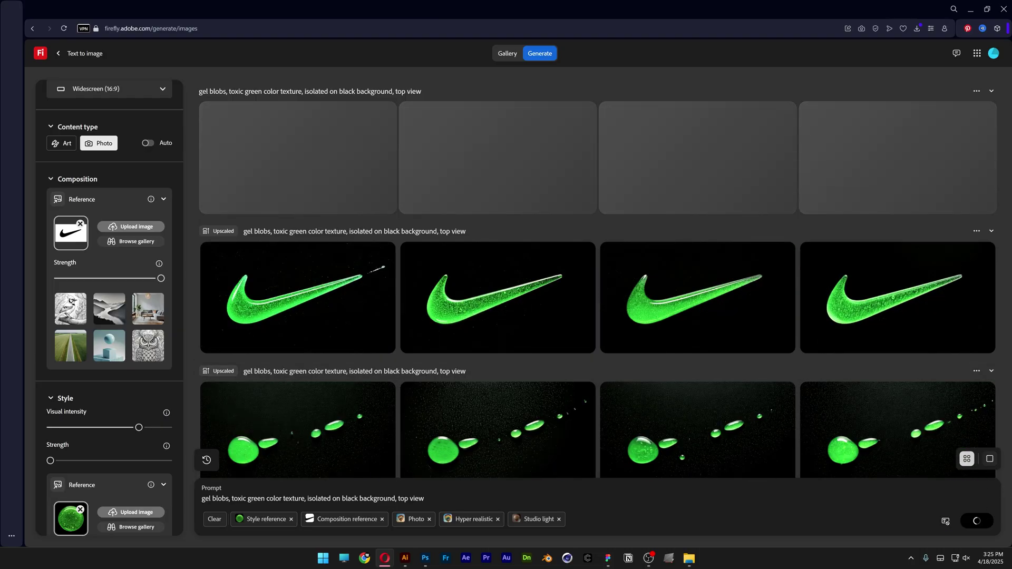
click(337, 169)
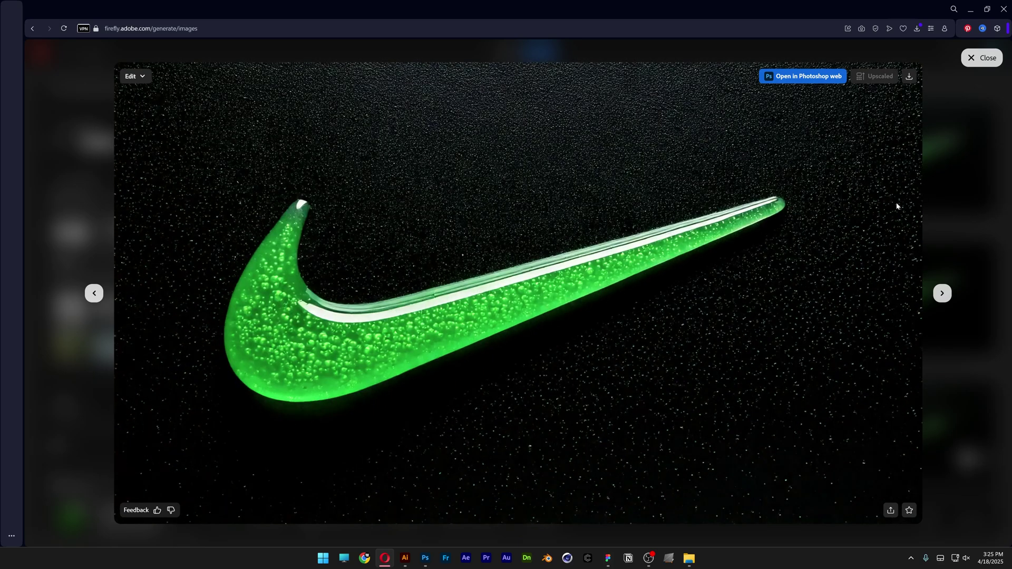
Step: Download the gel swoosh image and switch Firefly from image to video generation
click(906, 80)
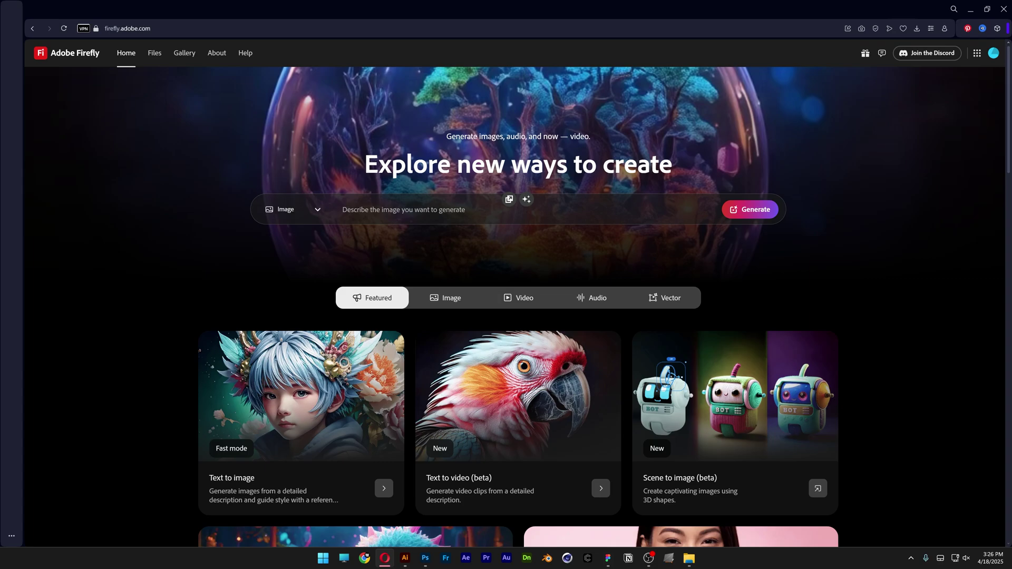
click(300, 211)
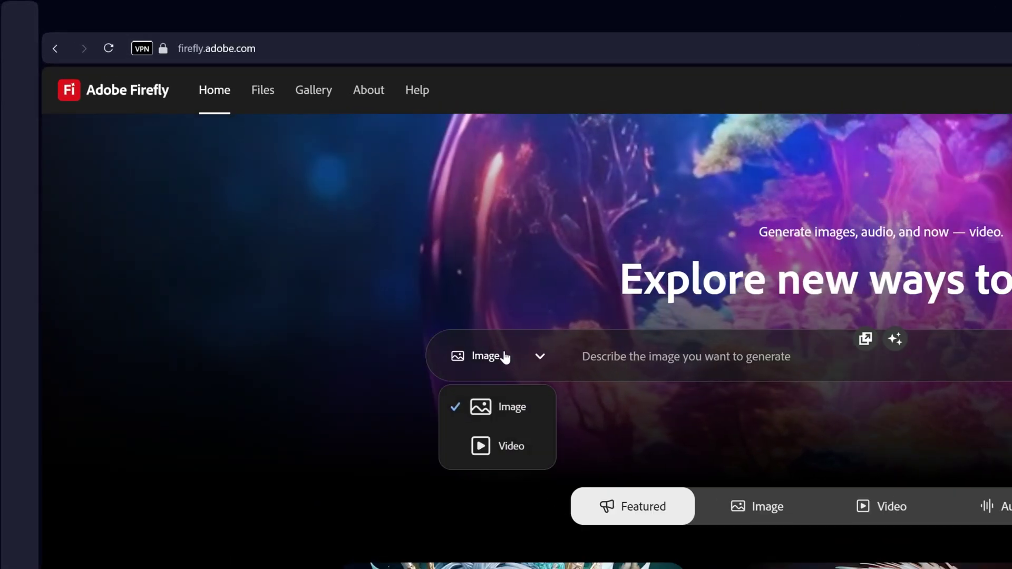
click(515, 446)
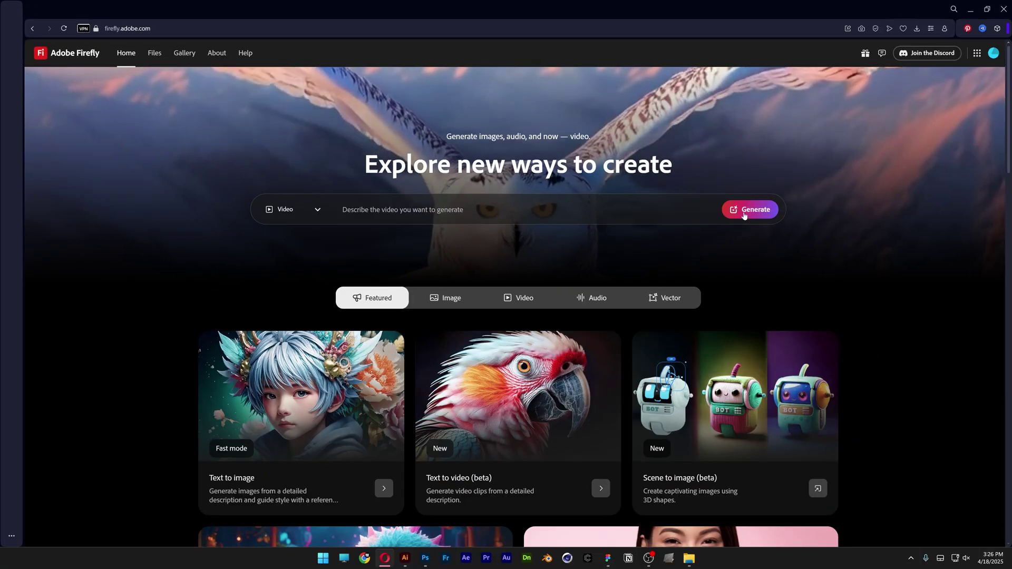
click(744, 212)
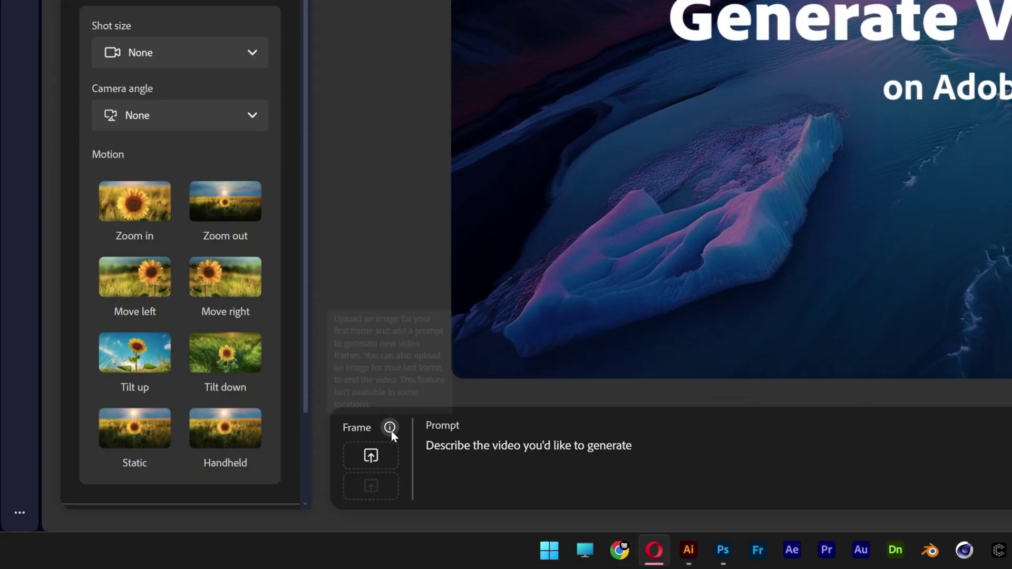
Step: Load the gel blobs image as the video's first frame and the gel swoosh as end frame
click(371, 457)
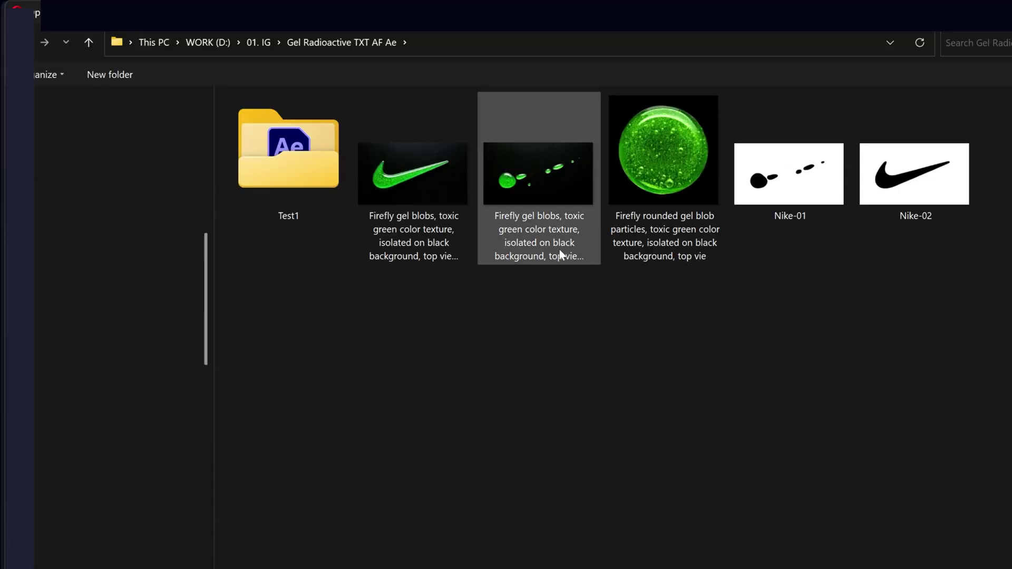
click(550, 173)
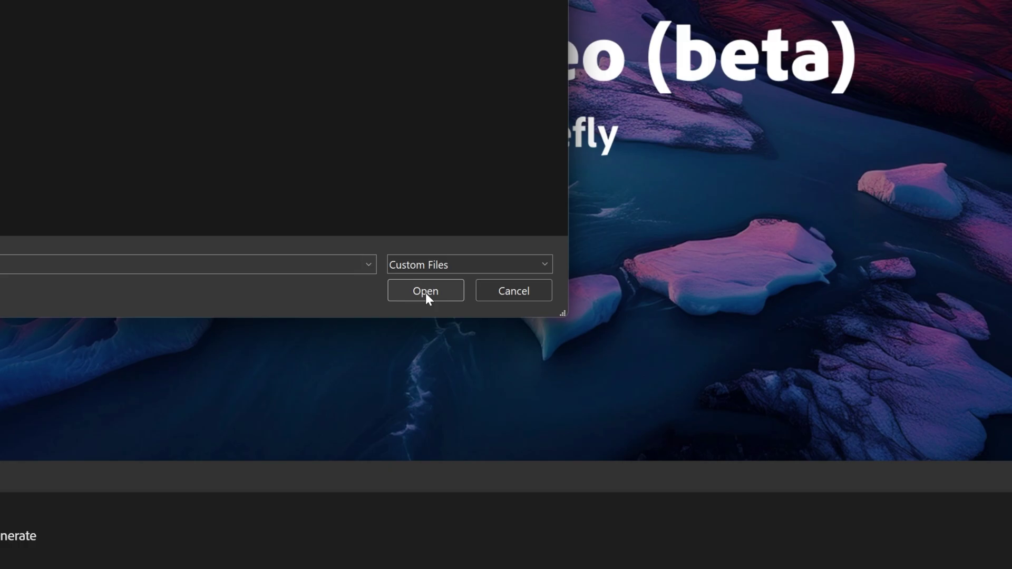
click(425, 292)
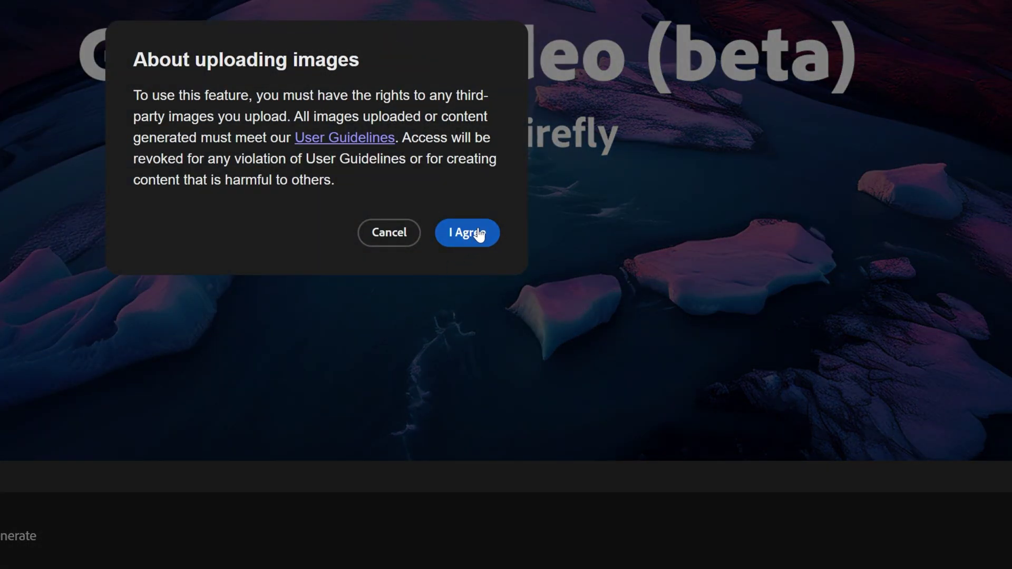
click(474, 232)
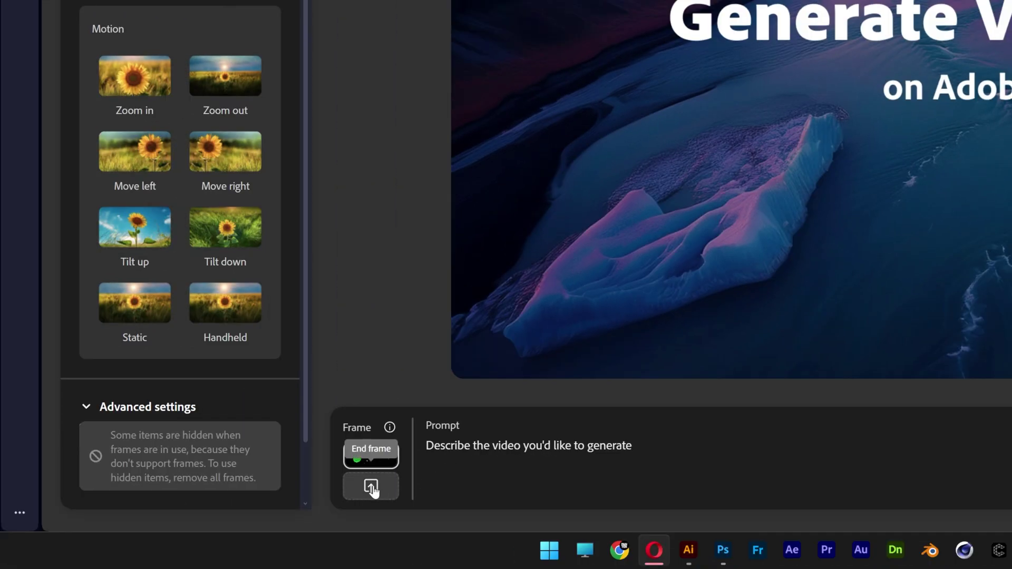
click(371, 487)
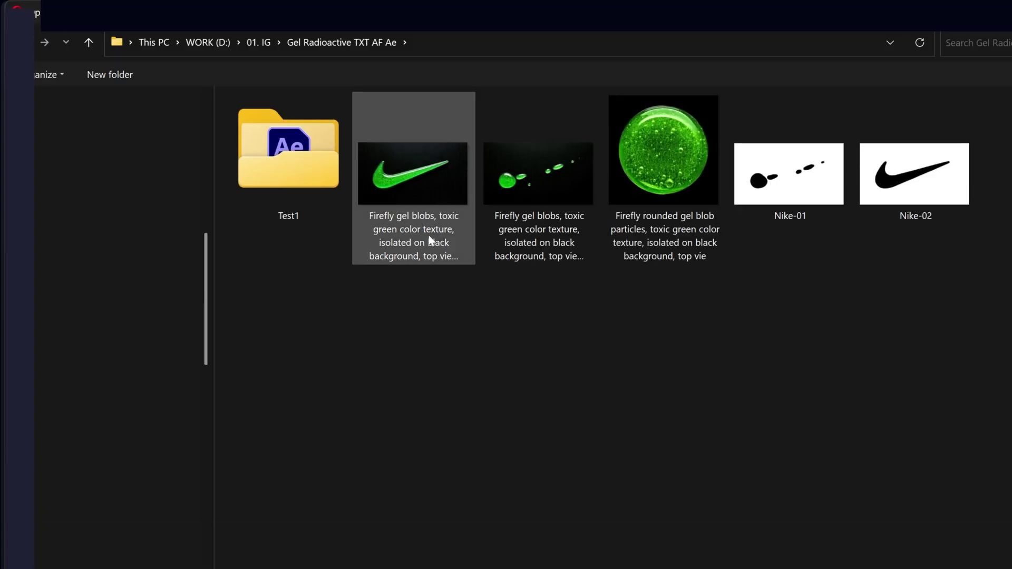
click(430, 240)
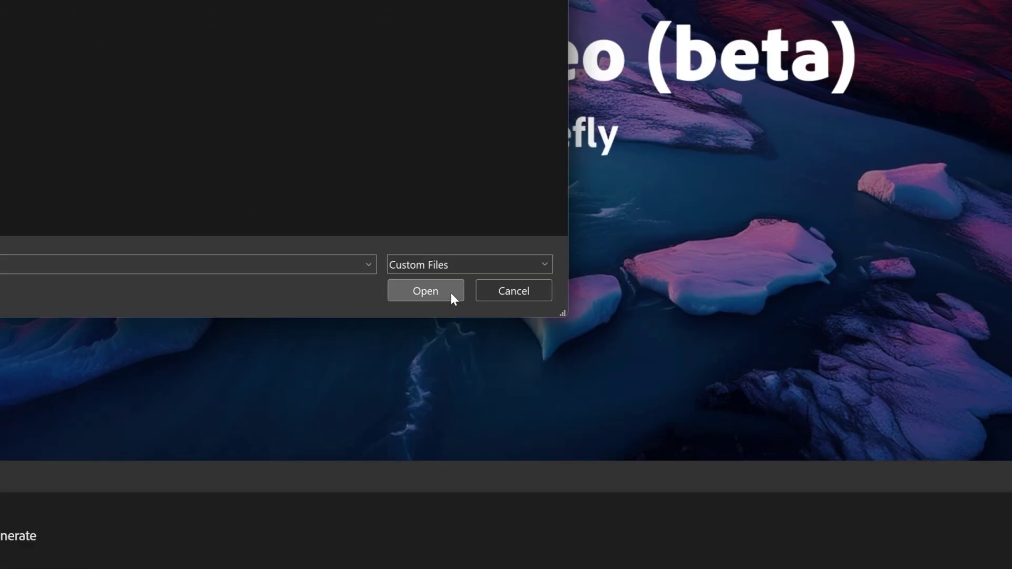
click(449, 291)
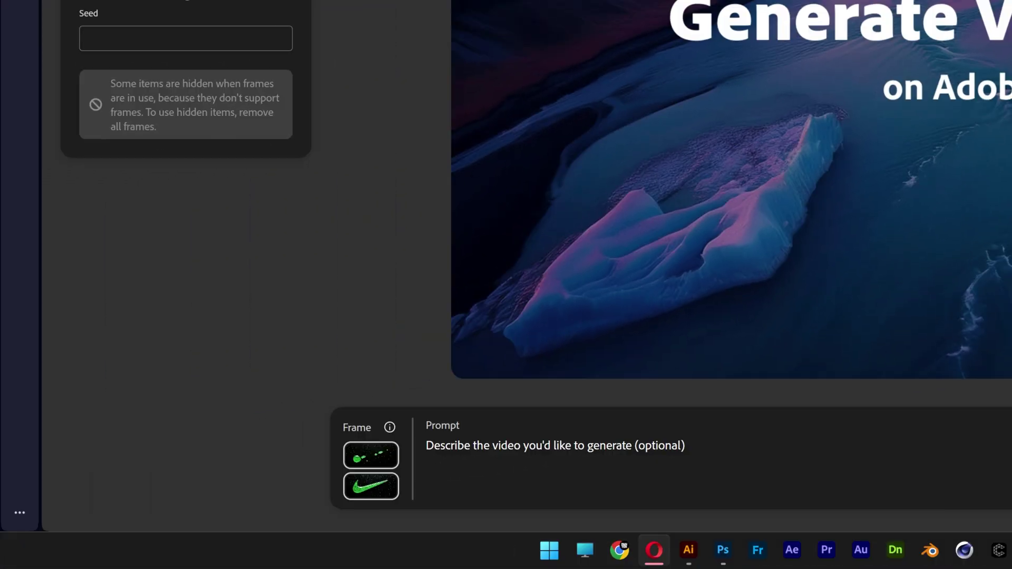
Step: Generate the video with prompt 'logo forming from gel blobs, toxic green color texture, isolated on black background'
click(427, 445)
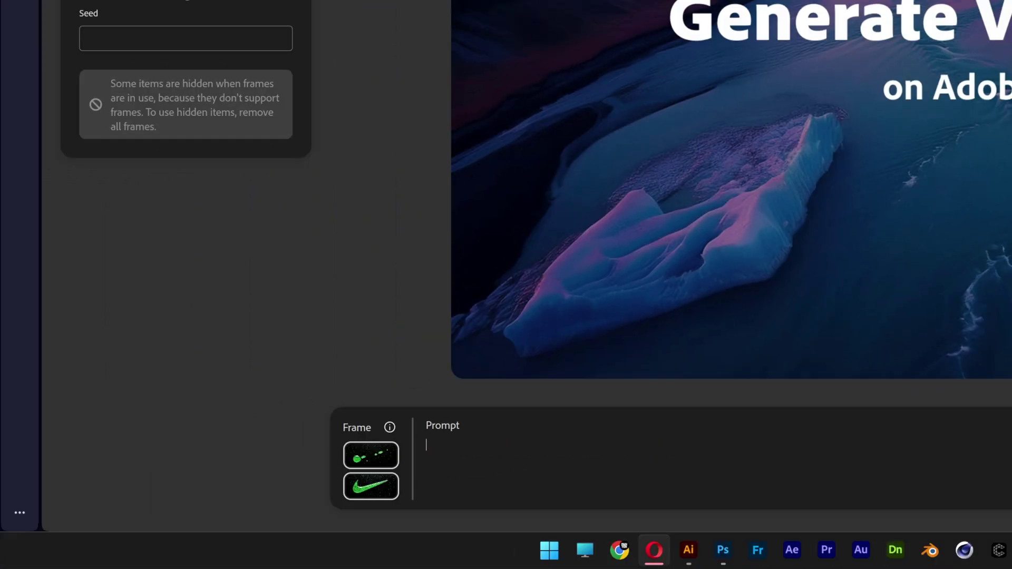
text(logo forming from gel blobs, toxic green color texture, i)
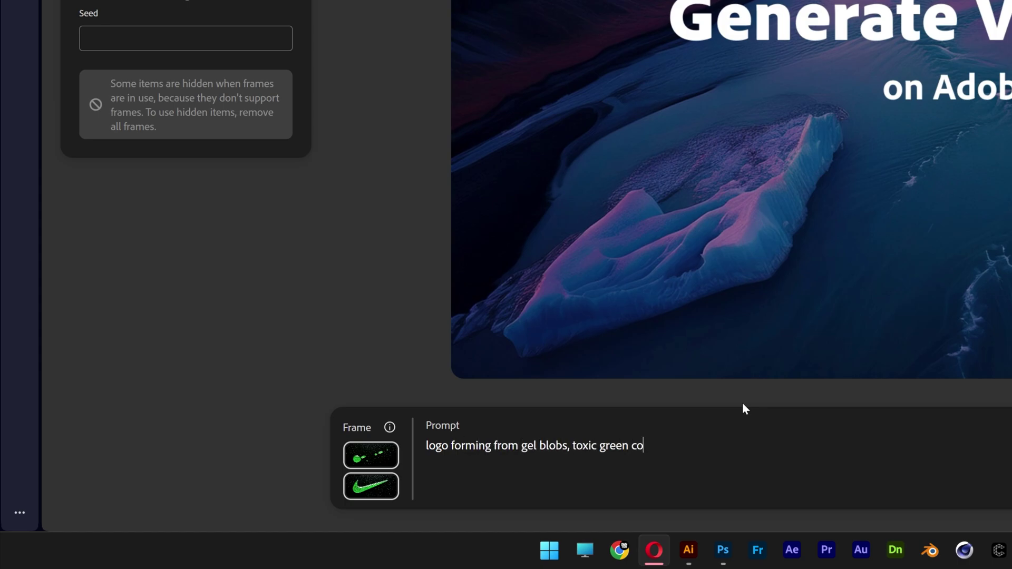
text(solated on black background)
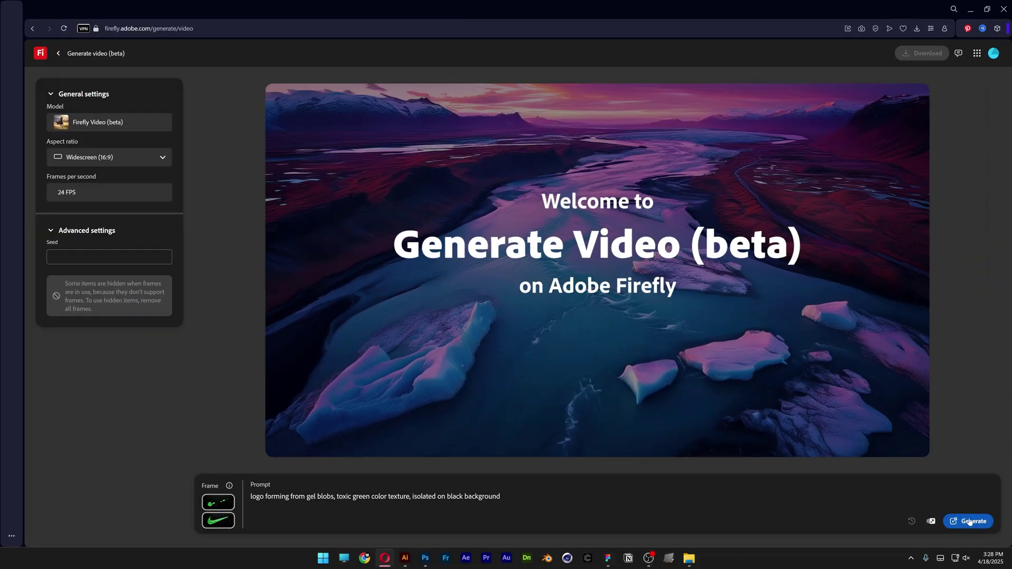
click(968, 522)
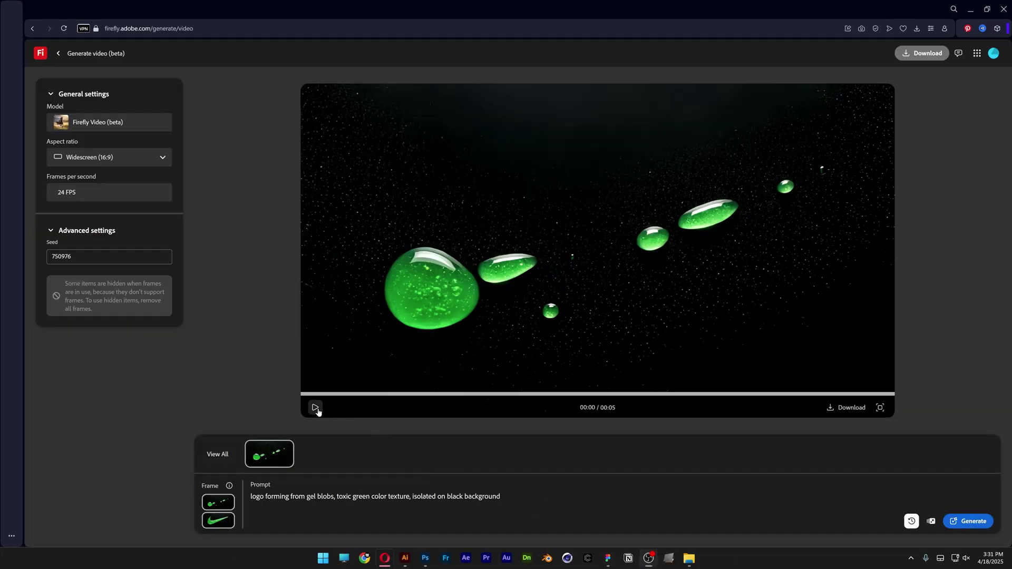
Step: Play back the generated blobs-to-swoosh clip and review the prompt
click(316, 409)
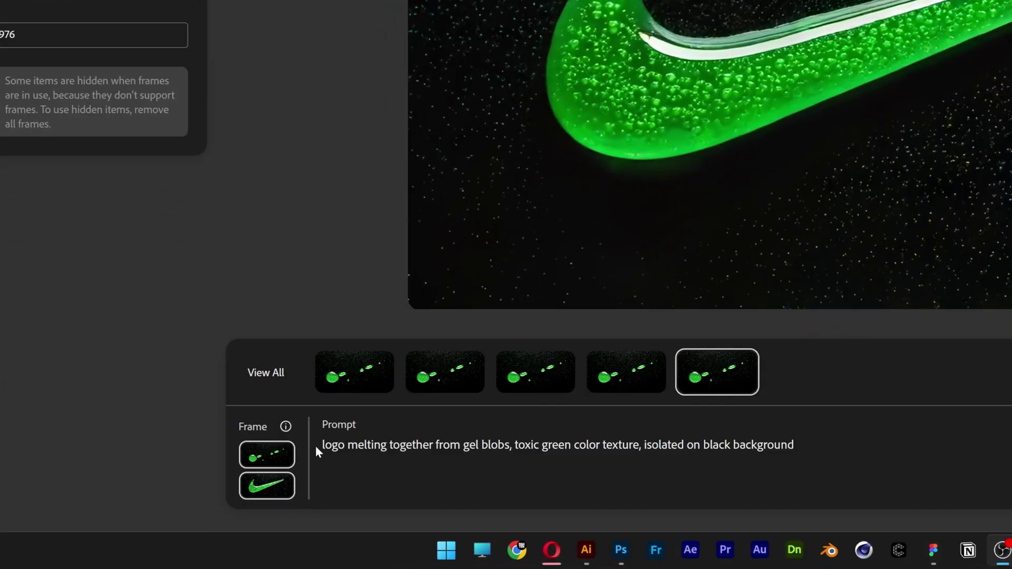
drag(321, 445, 518, 446)
click(518, 446)
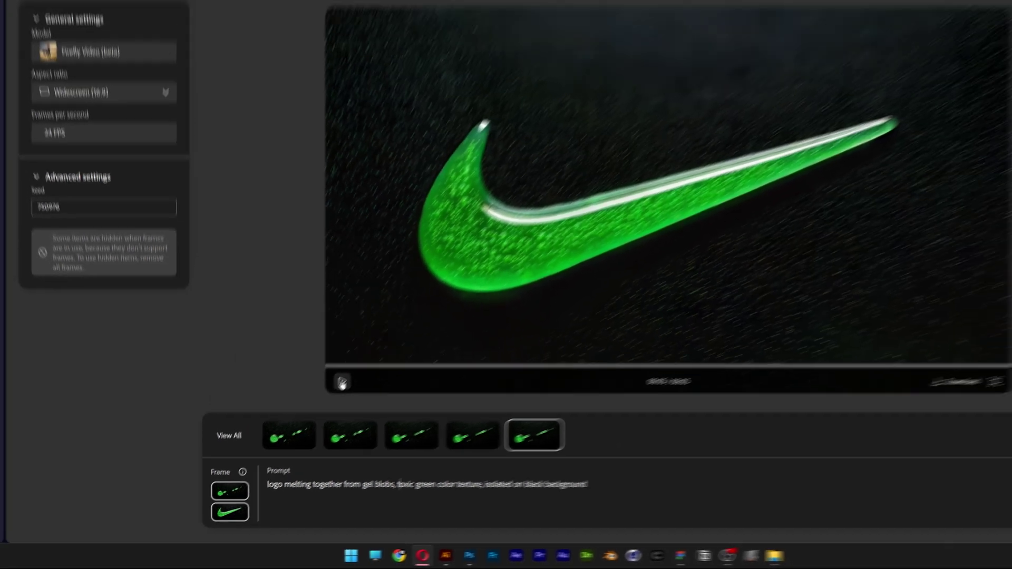
click(432, 293)
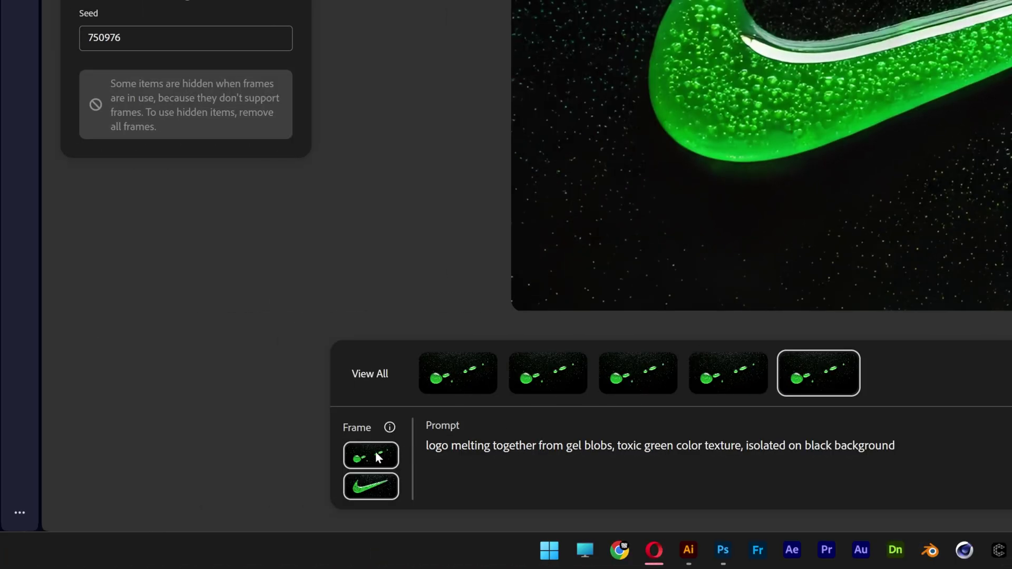
Step: Clear both frames and load the green gel swoosh image as the sole first frame
click(370, 456)
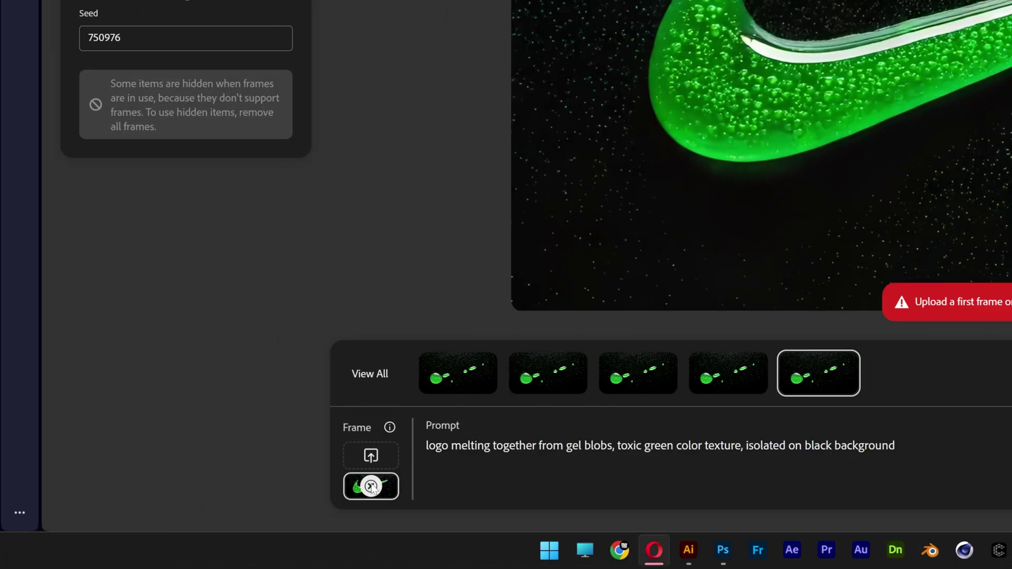
click(371, 486)
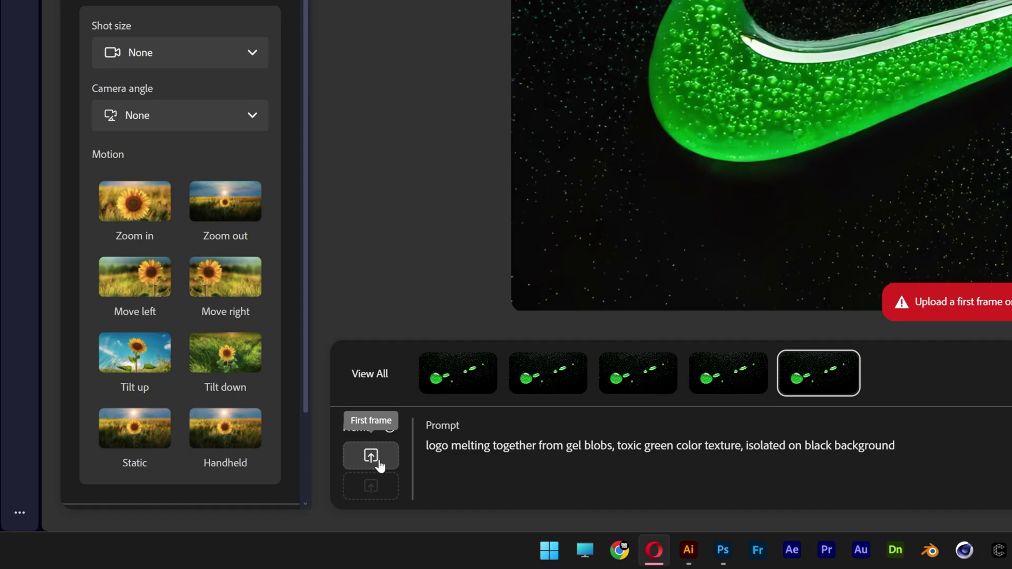
click(378, 462)
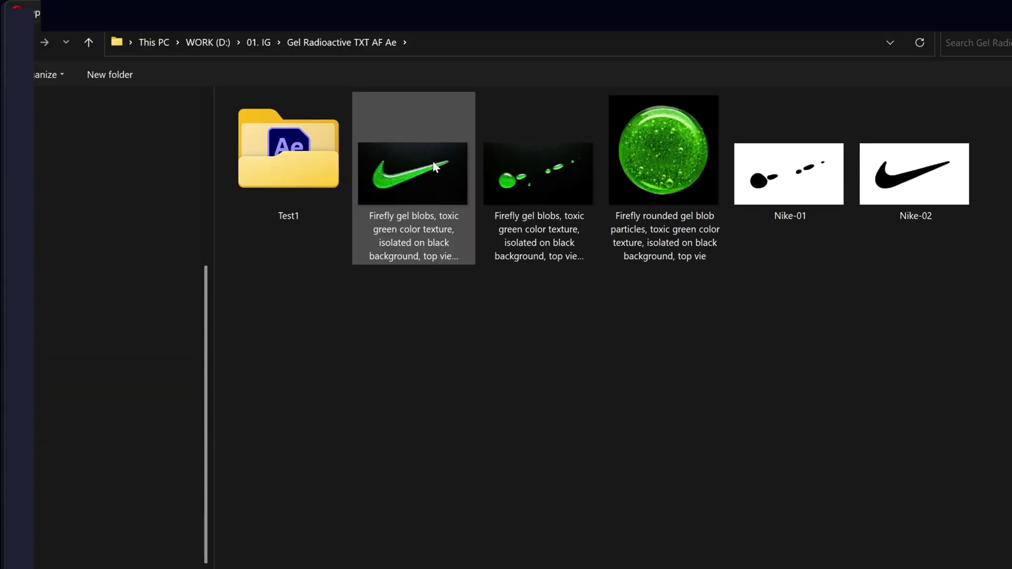
click(431, 176)
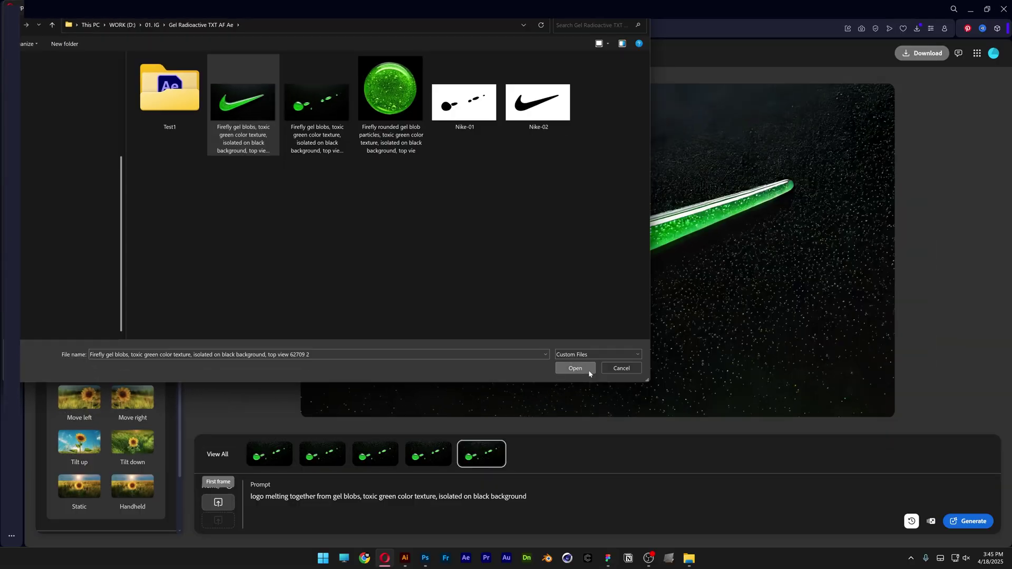
click(703, 449)
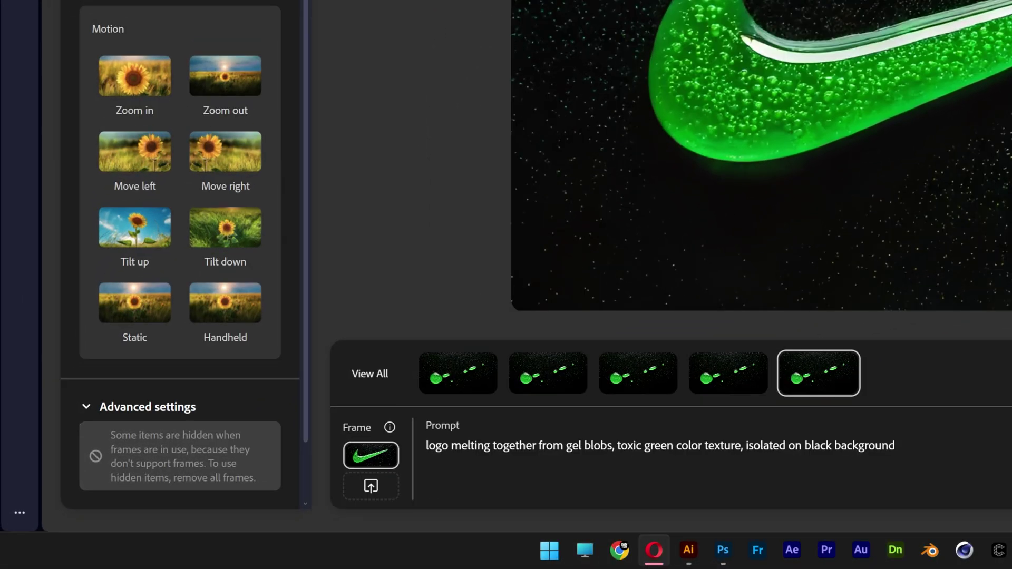
Step: Change the prompt to 'logo made of gel', dropping 'blobs', and play the new clip
drag(581, 446, 451, 446)
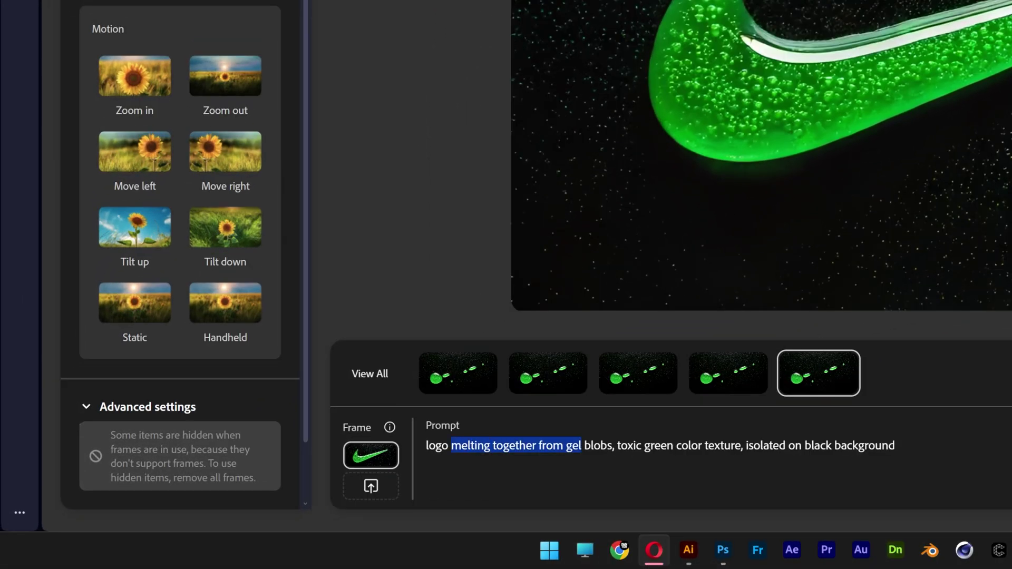
text(made of gel)
key(Right)
key(Right)
key(Right)
key(Right)
key(Right)
key(Right)
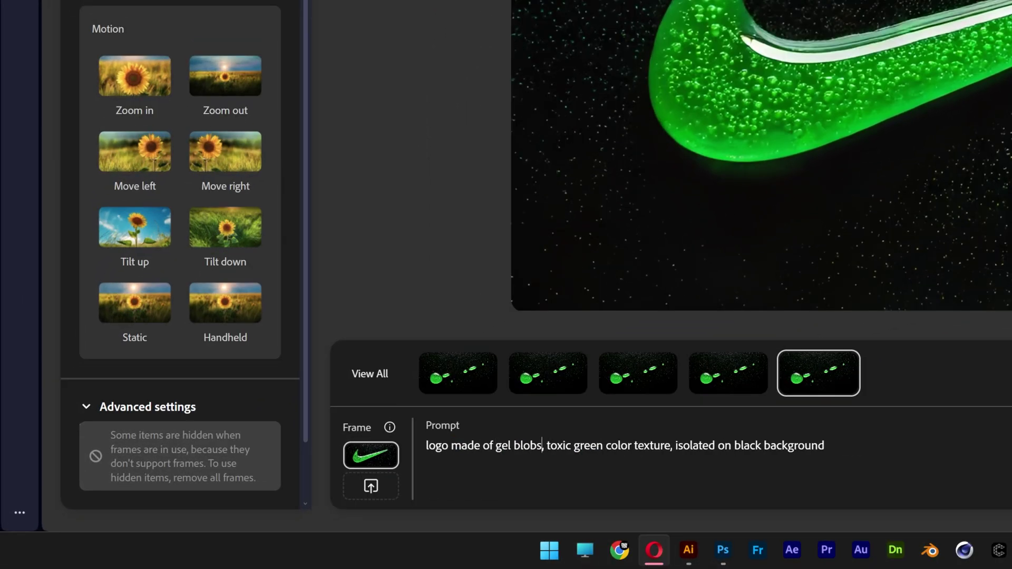
key(BackSpace)
key(BackSpace)
key(BackSpace)
key(BackSpace)
key(BackSpace)
key(BackSpace)
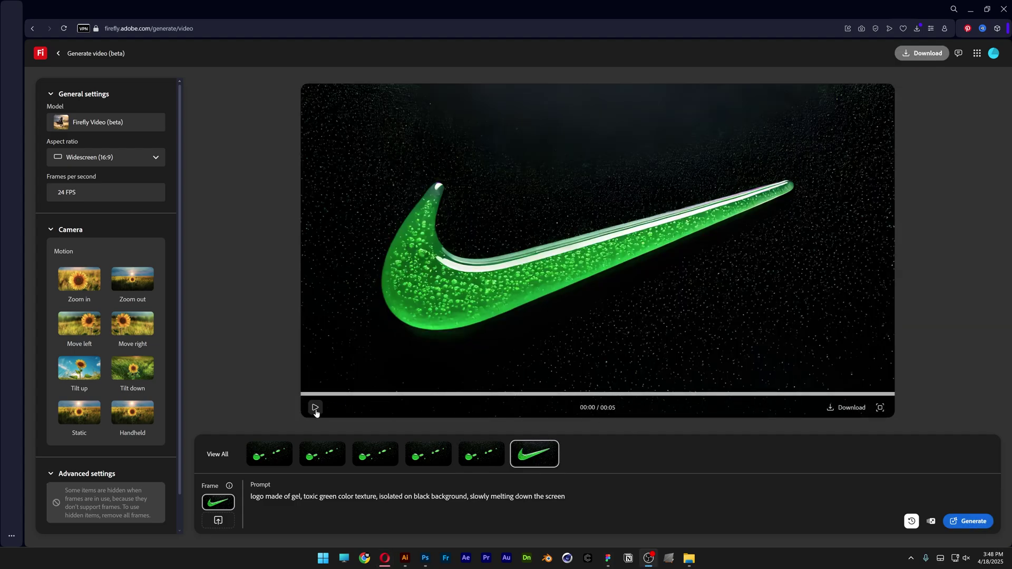
click(315, 408)
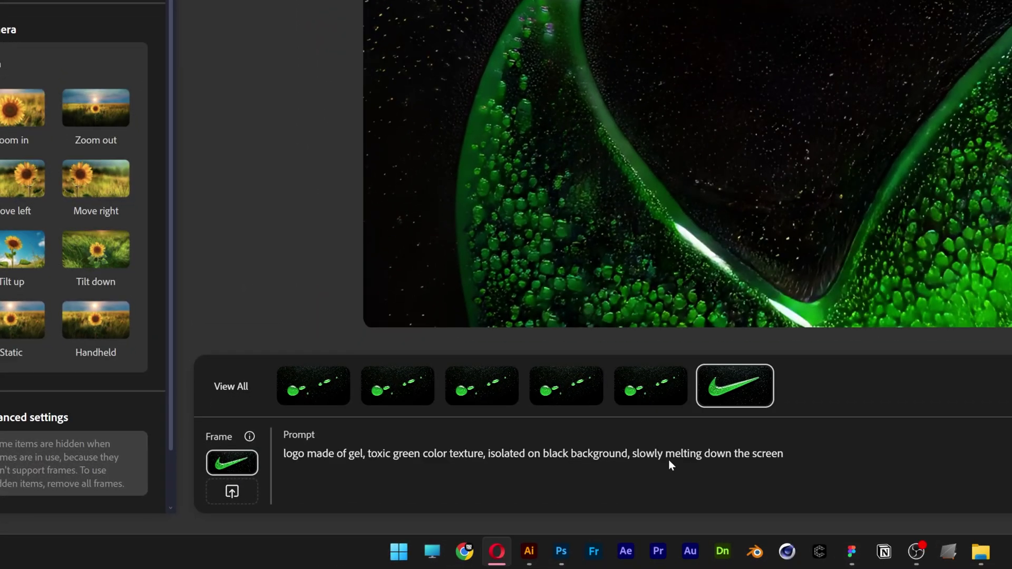
Step: Remove 'slowly' from the prompt and type 'ast' in its place
click(507, 497)
key(ctrl+BackSpace)
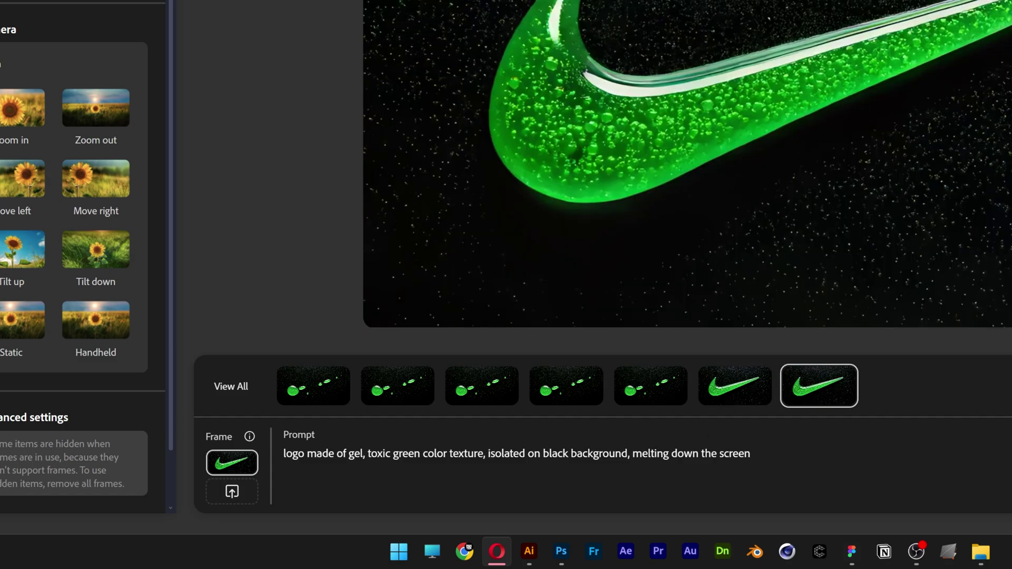
text(ast)
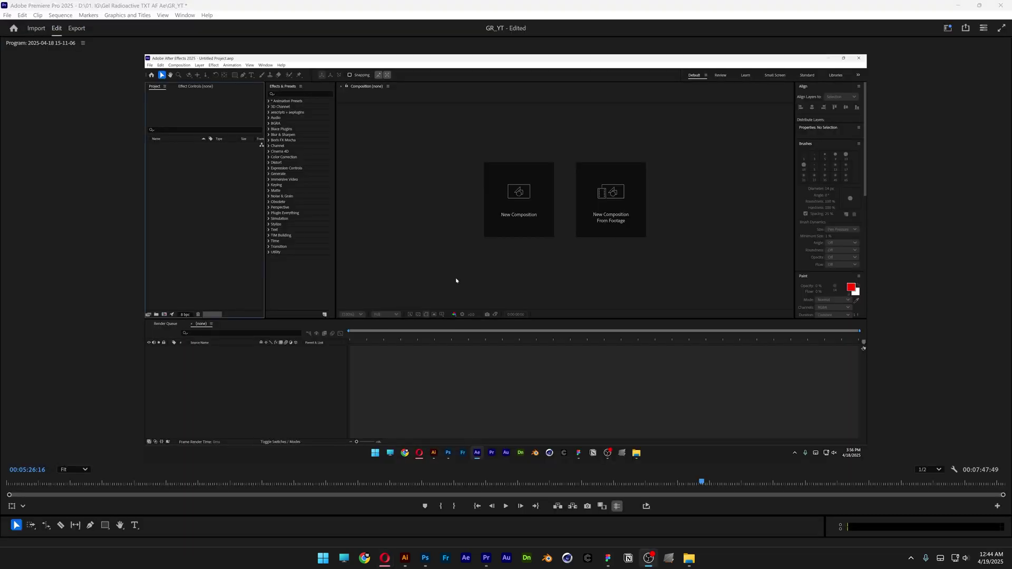
Step: Create a Social Media Landscape HD composition lasting 0:00:12:08
click(518, 222)
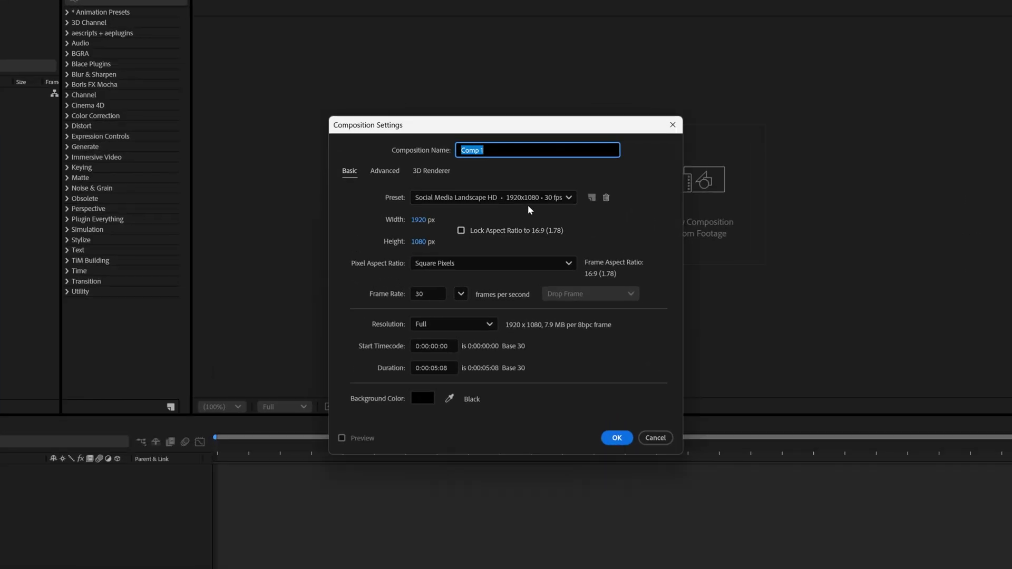
click(527, 199)
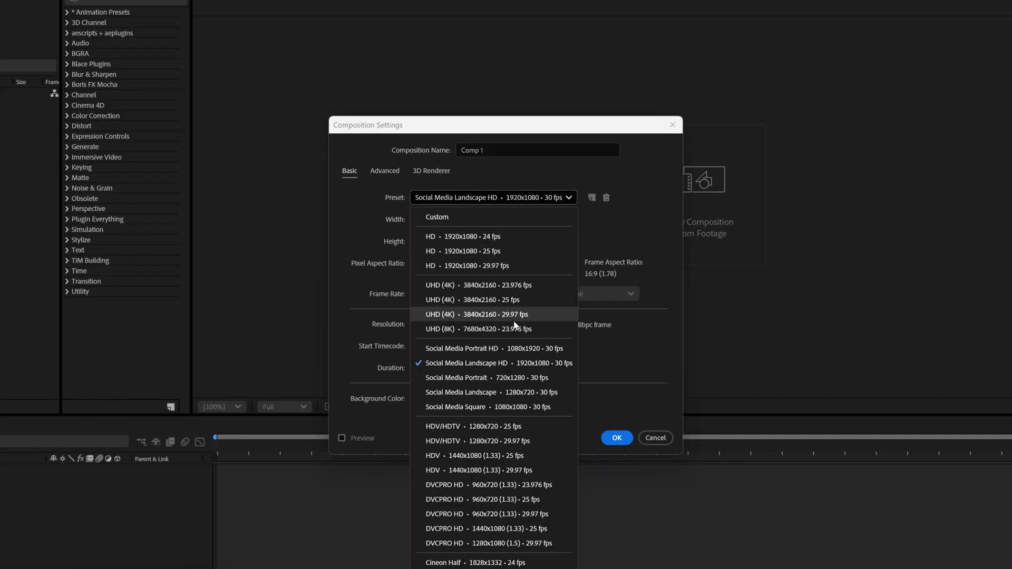
click(555, 364)
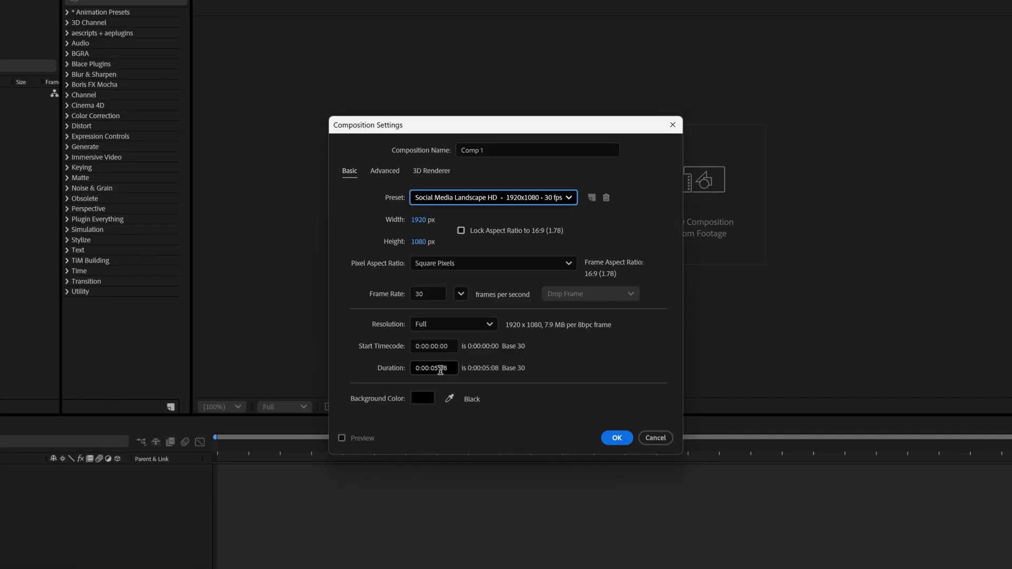
double_click(437, 368)
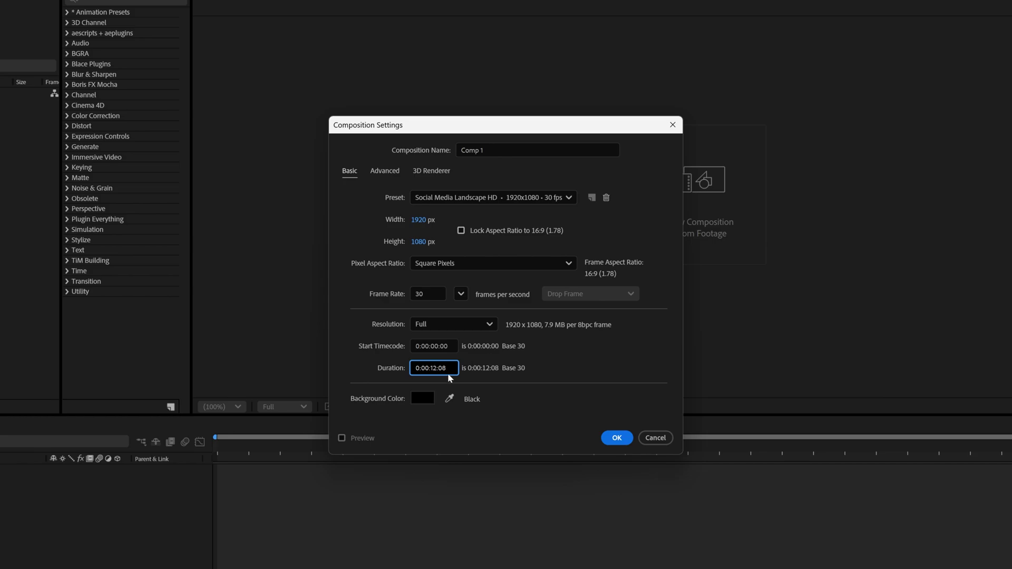
key(Return)
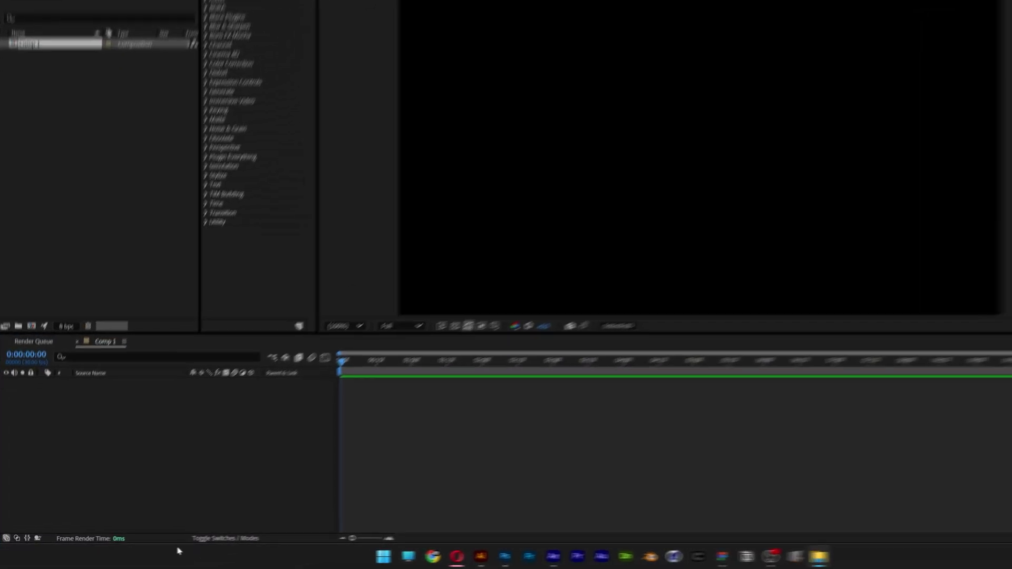
Step: Add both Firefly clips, start the melting-down clip where the blobs clip ends, and preview
drag(178, 551, 184, 422)
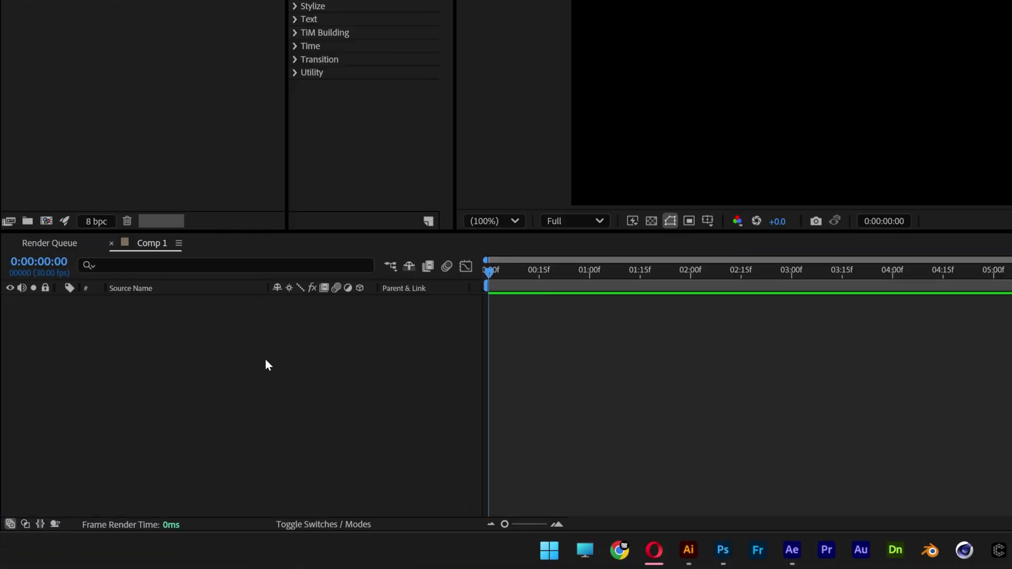
drag(357, 385, 369, 384)
drag(529, 308, 1011, 327)
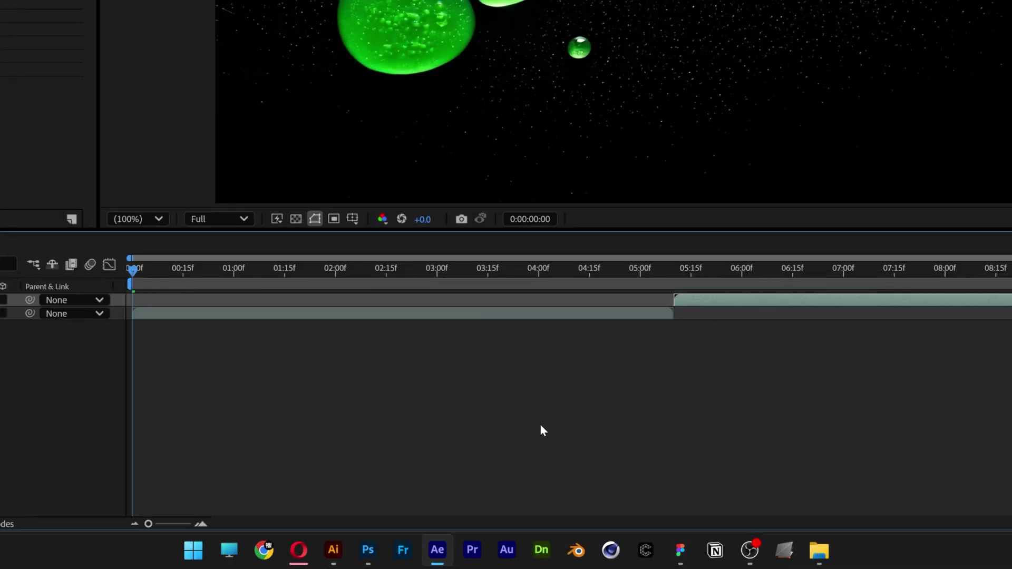
drag(132, 268, 531, 268)
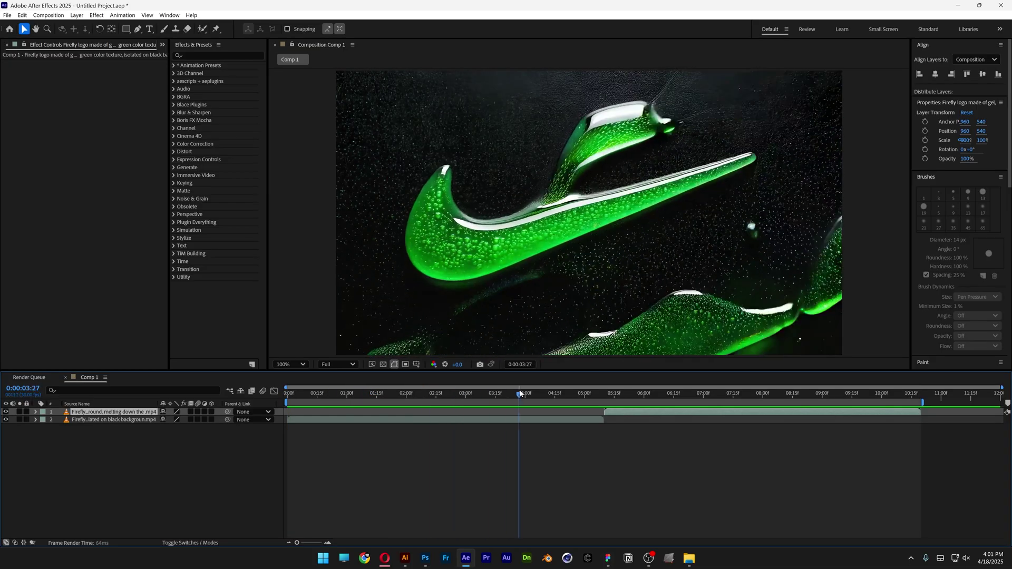
drag(520, 393, 821, 393)
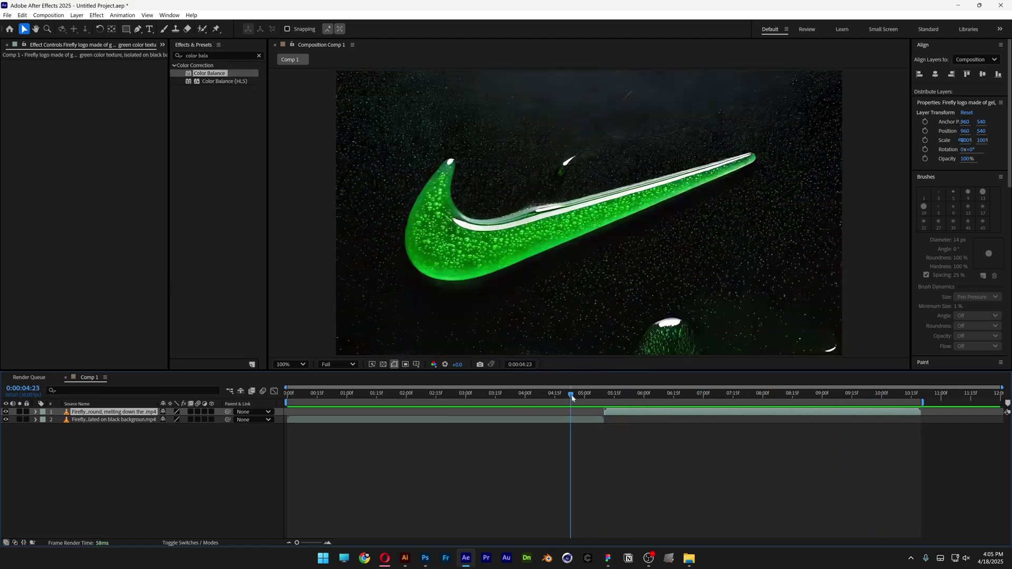
mouse_move(570, 393)
mouse_down()
mouse_move(627, 394)
mouse_move(583, 394)
mouse_up()
Step: Select the gel blobs layer and choose Pre-compose for it
click(560, 420)
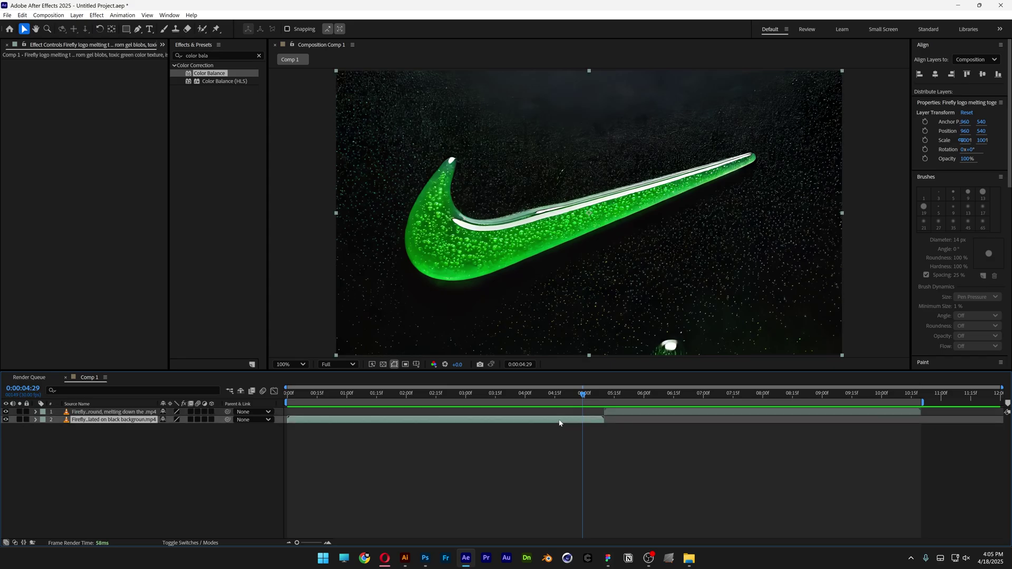
right_click(126, 422)
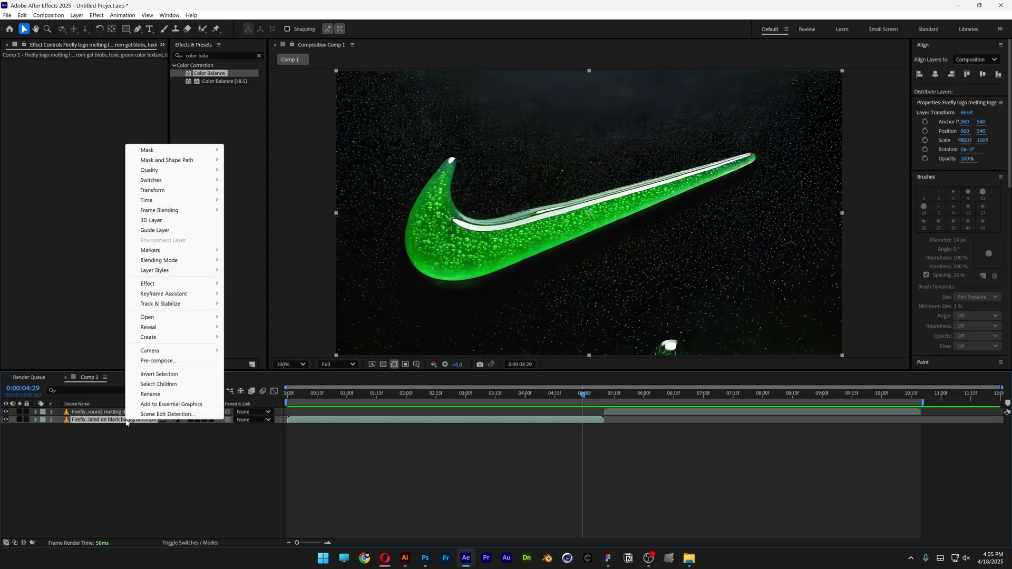
click(157, 361)
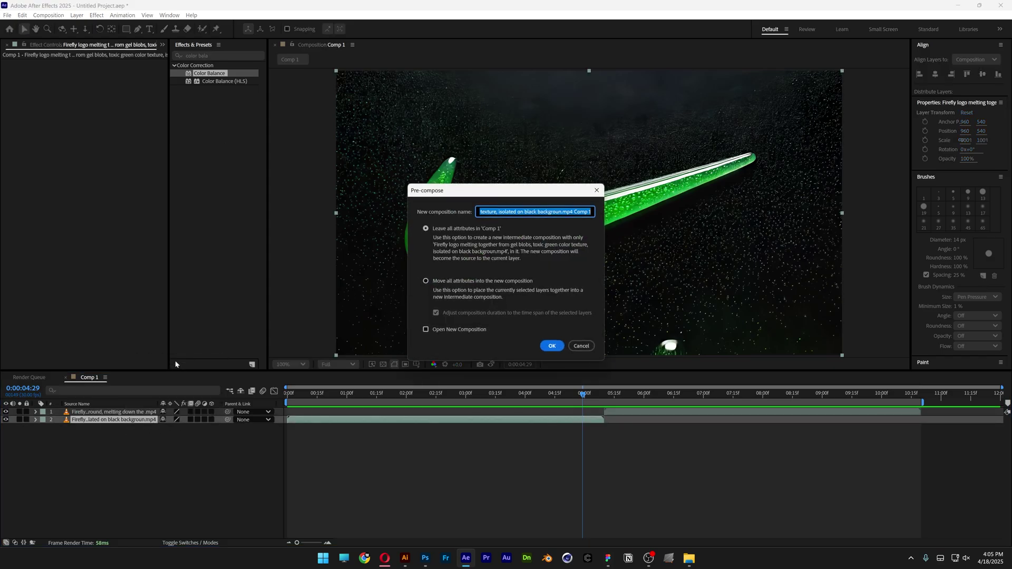
Step: Pre-compose the blobs clip as '1' with all attributes moved into it
text(1)
click(426, 281)
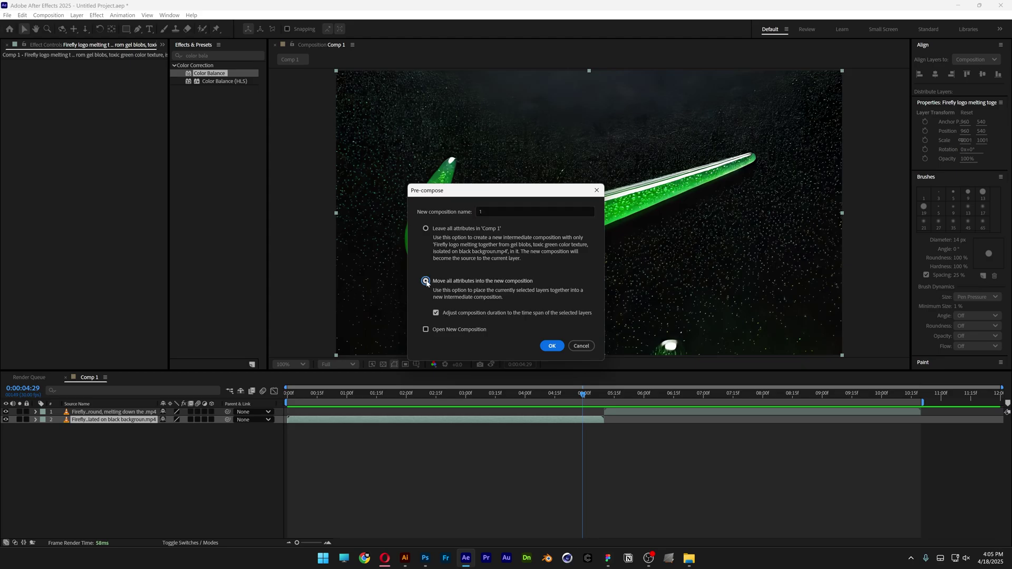
click(551, 346)
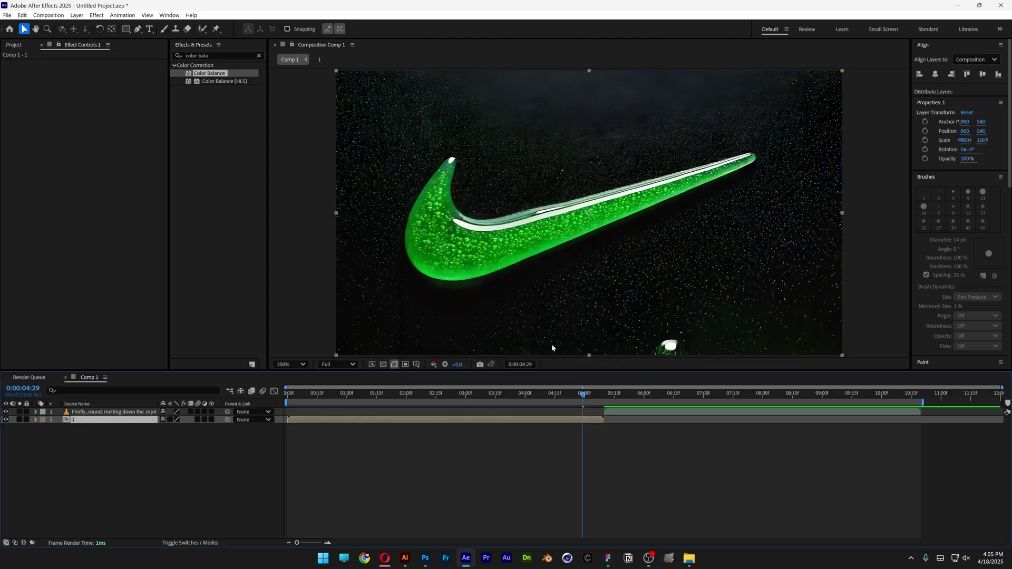
Step: Pre-compose the melting-down clip as '2' with all attributes moved, then select precomp 1
right_click(120, 413)
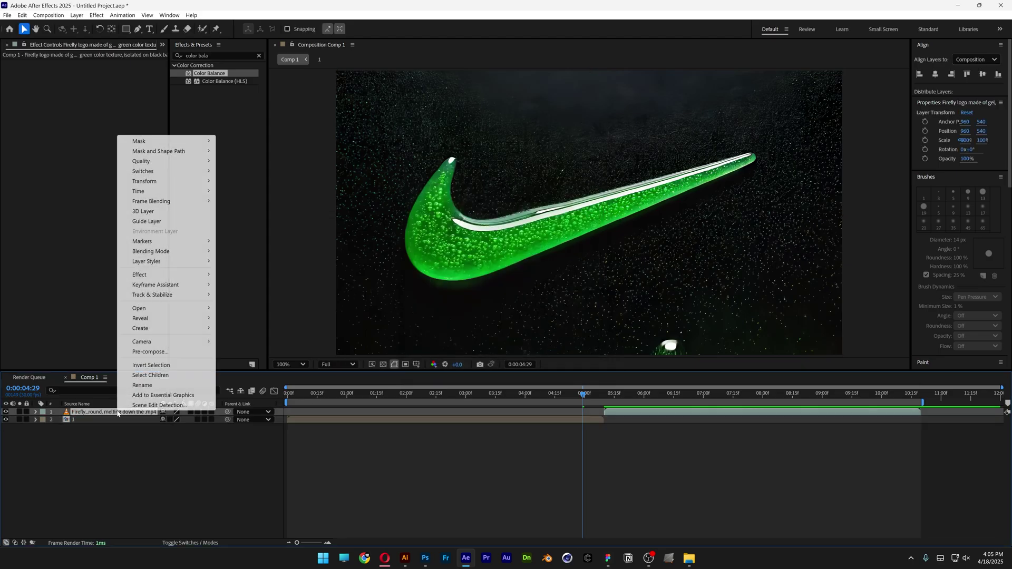
click(157, 352)
text(2)
click(426, 281)
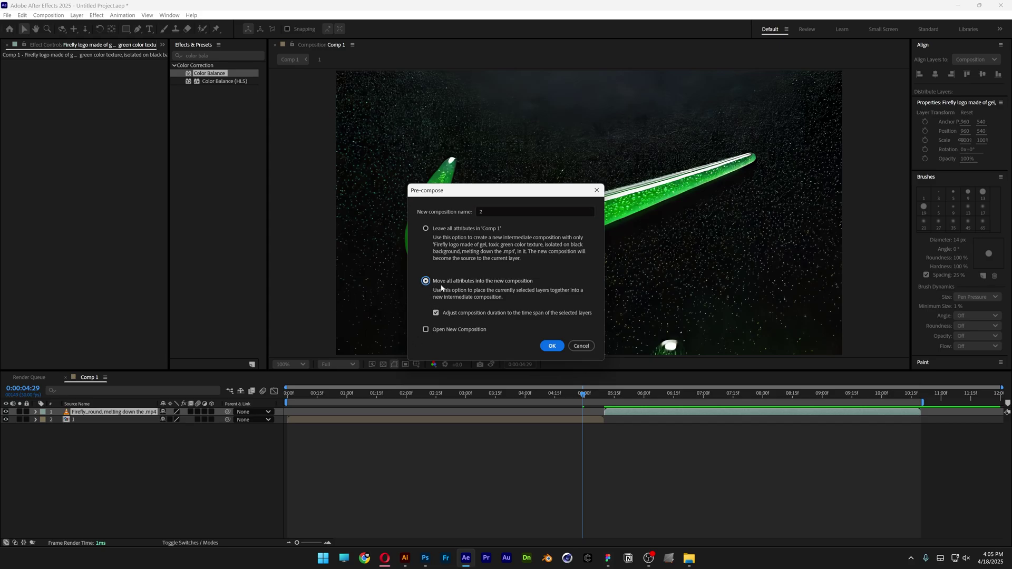
click(552, 345)
drag(507, 393, 407, 393)
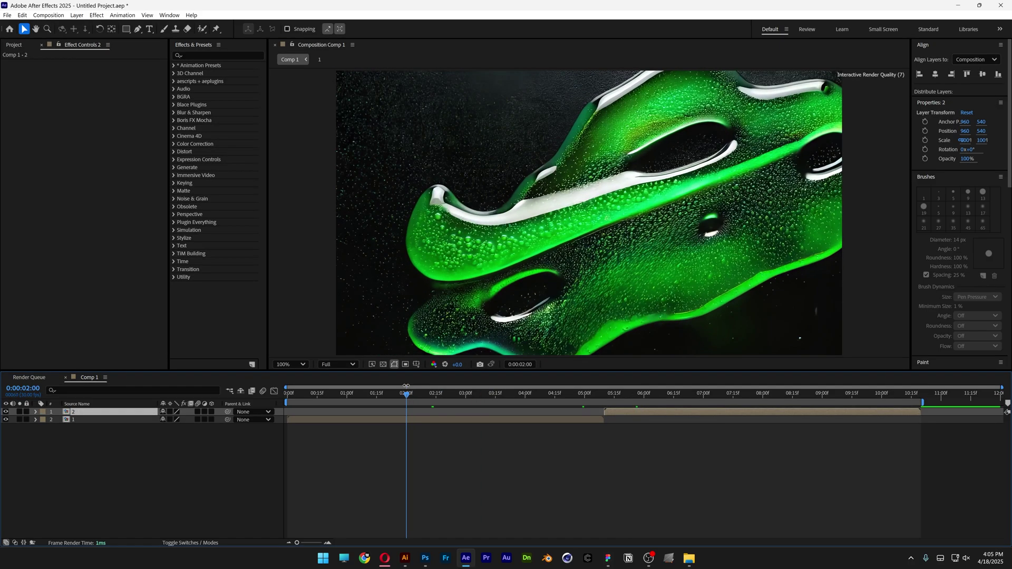
click(385, 420)
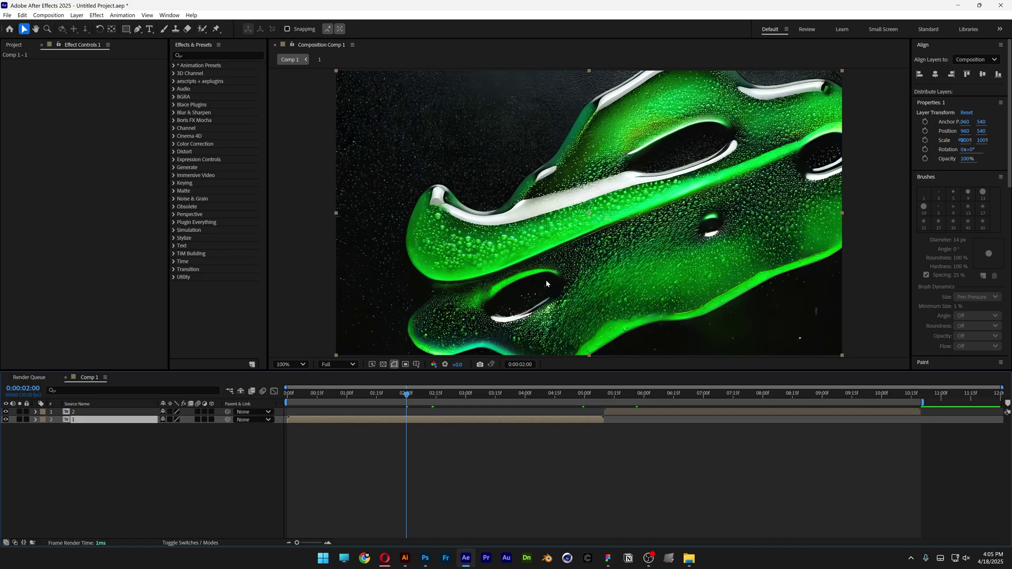
Step: Open precomp 1's footage at the first frame and Roto Brush the two main droplets
double_click(545, 227)
double_click(546, 228)
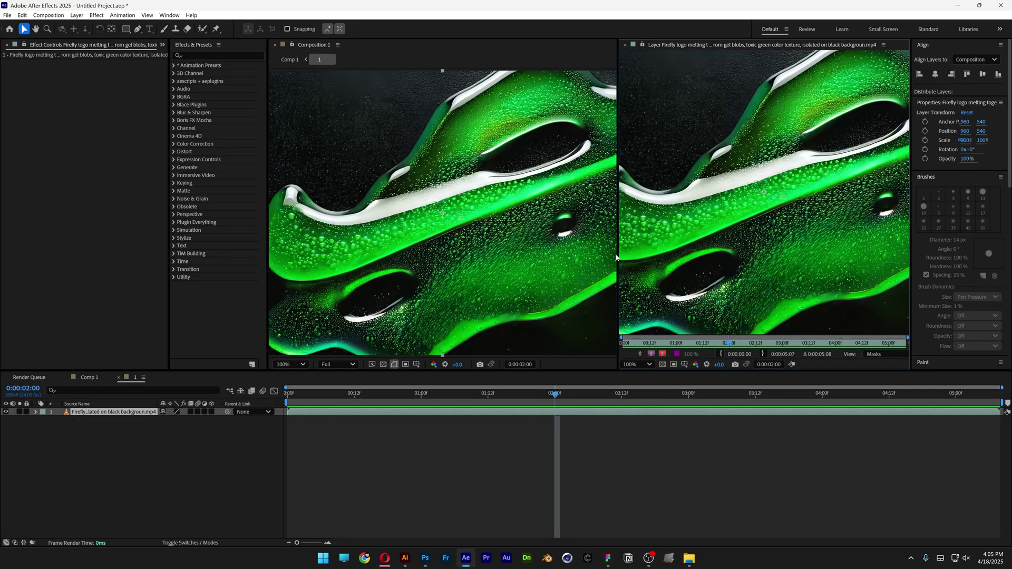
drag(618, 256, 432, 364)
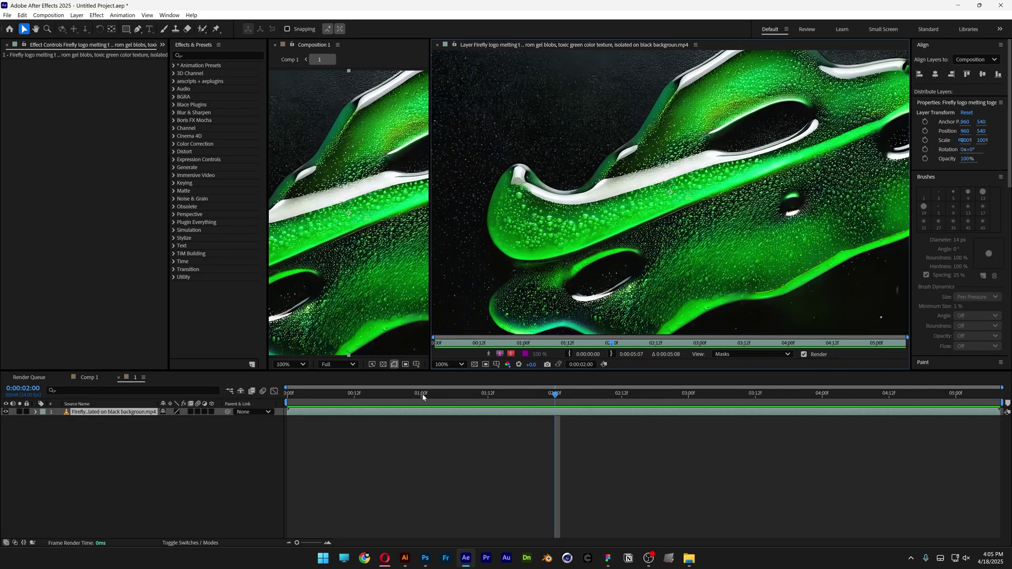
key(Home)
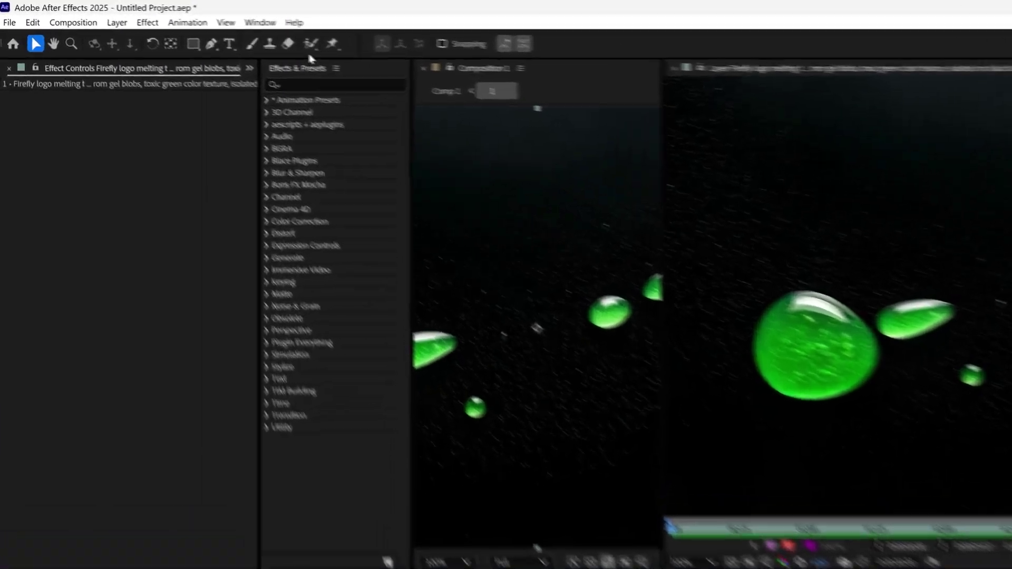
click(311, 43)
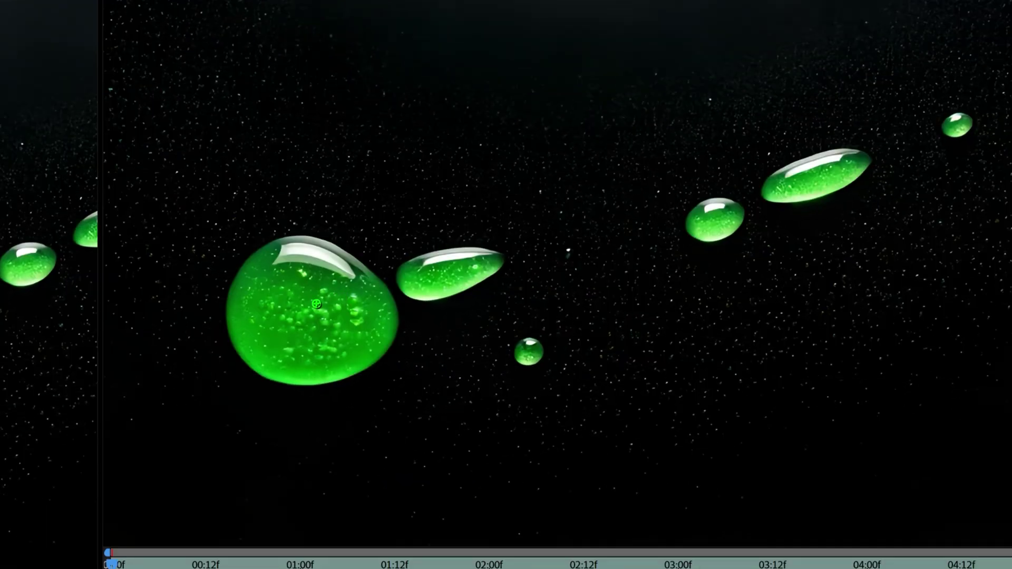
drag(316, 304, 346, 283)
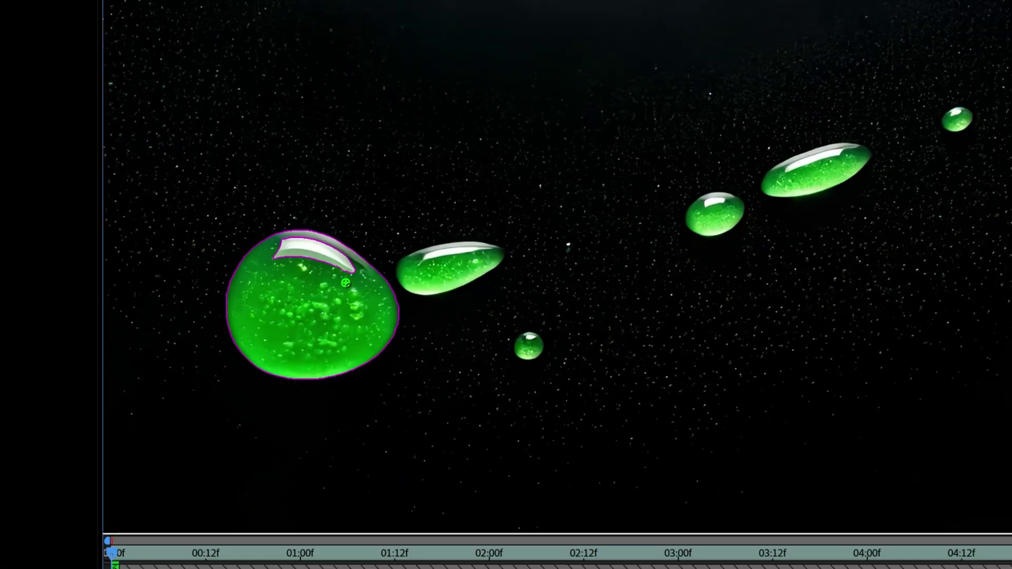
drag(478, 255, 472, 261)
Step: Extend the droplet matte over its highlight and refine the outline up close
scroll(478, 252, up, 1)
drag(412, 289, 596, 260)
drag(551, 233, 416, 244)
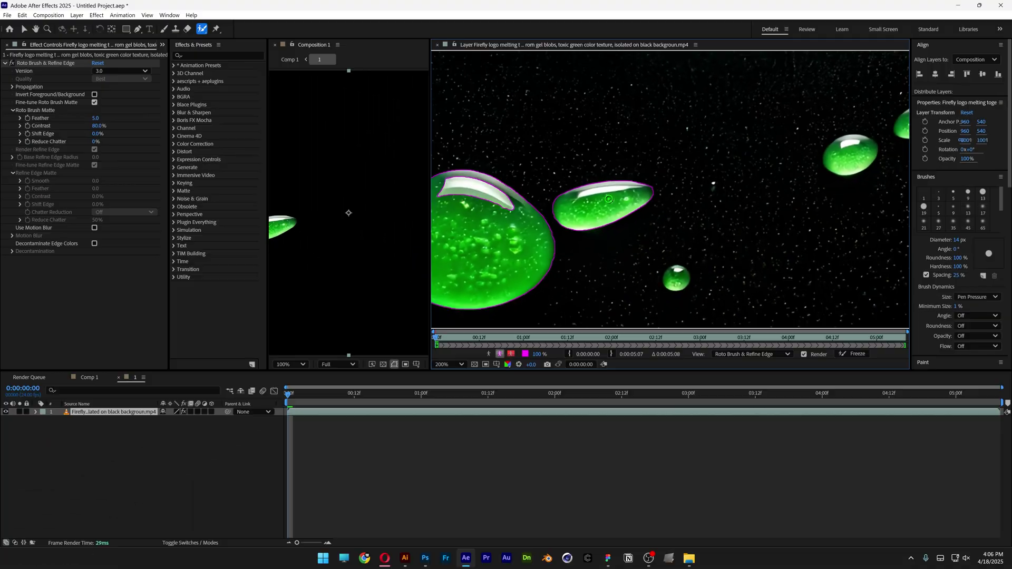
scroll(445, 286, down, 2)
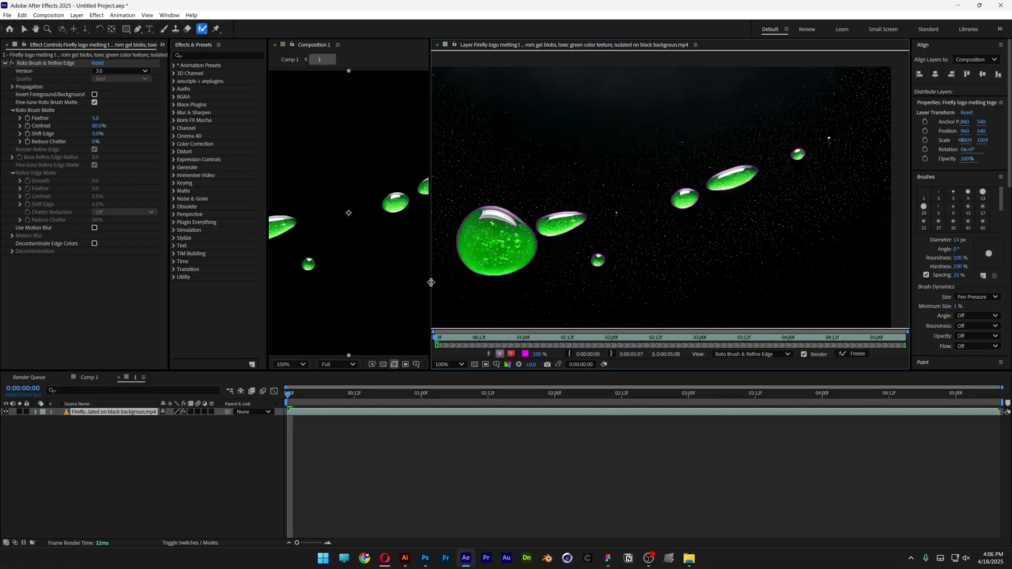
drag(431, 282, 734, 273)
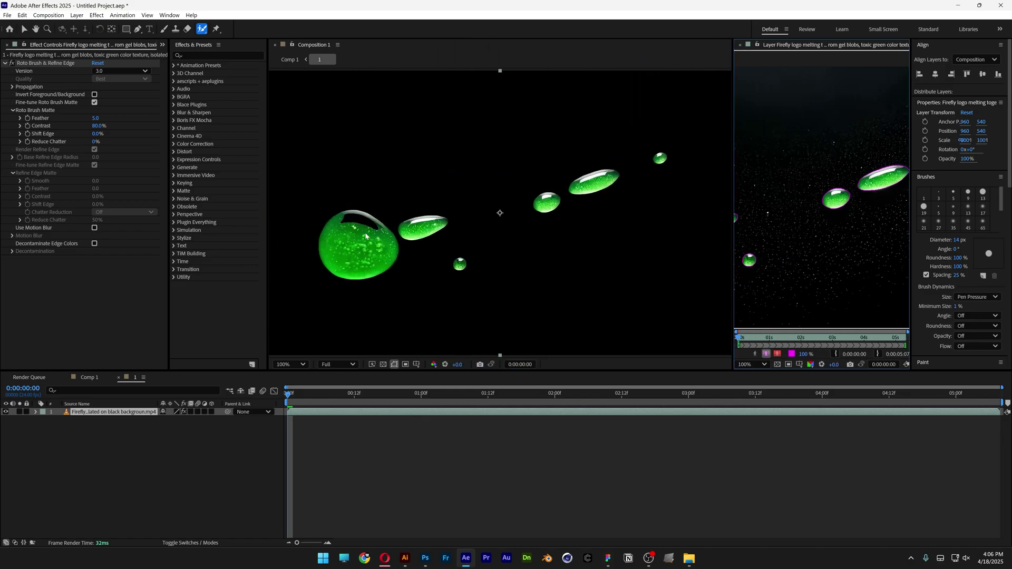
drag(766, 222, 913, 198)
scroll(802, 194, up, 1)
drag(785, 199, 804, 185)
scroll(804, 185, up, 2)
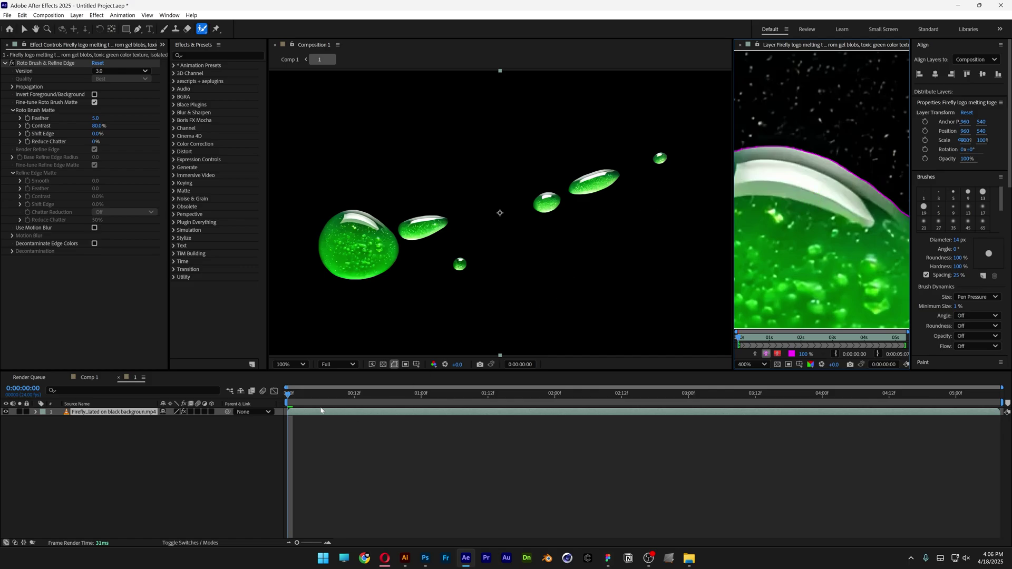
Step: At 0:00:01:06, extend the matte over the upper-right lobe and subtract the dark hole
click(387, 396)
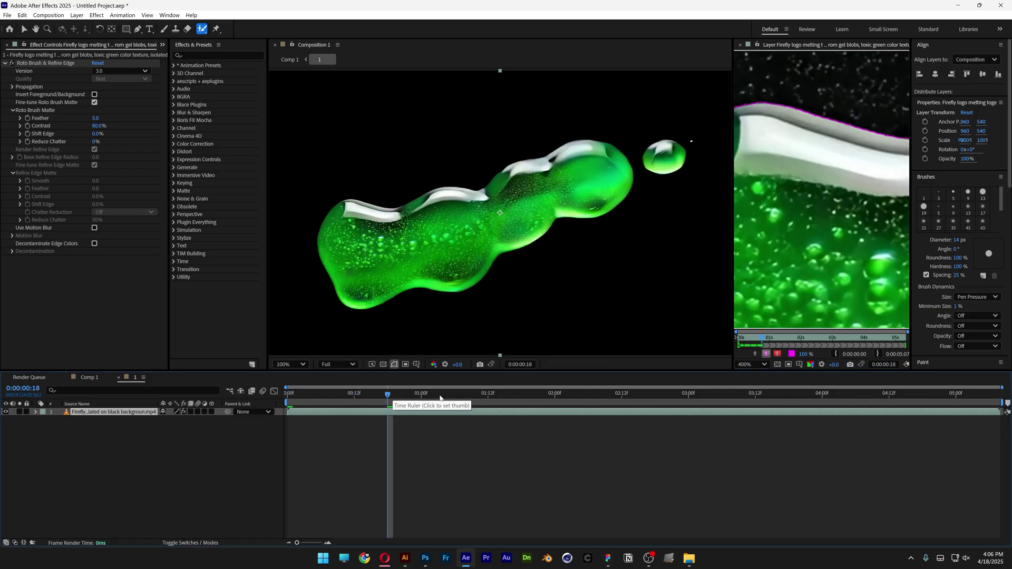
click(454, 397)
scroll(815, 211, down, 2)
drag(870, 237, 619, 288)
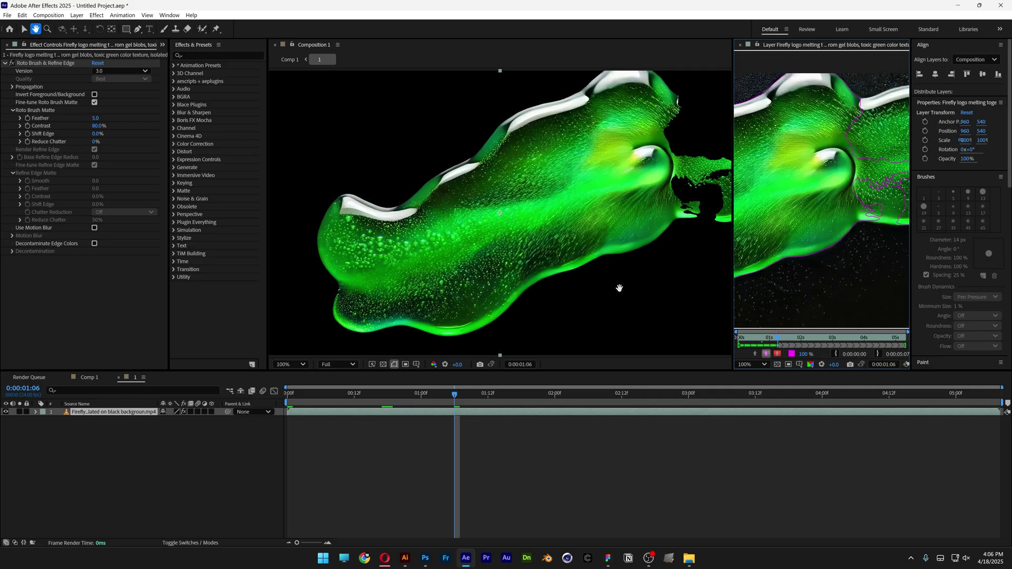
key(alt+w)
drag(733, 292, 619, 291)
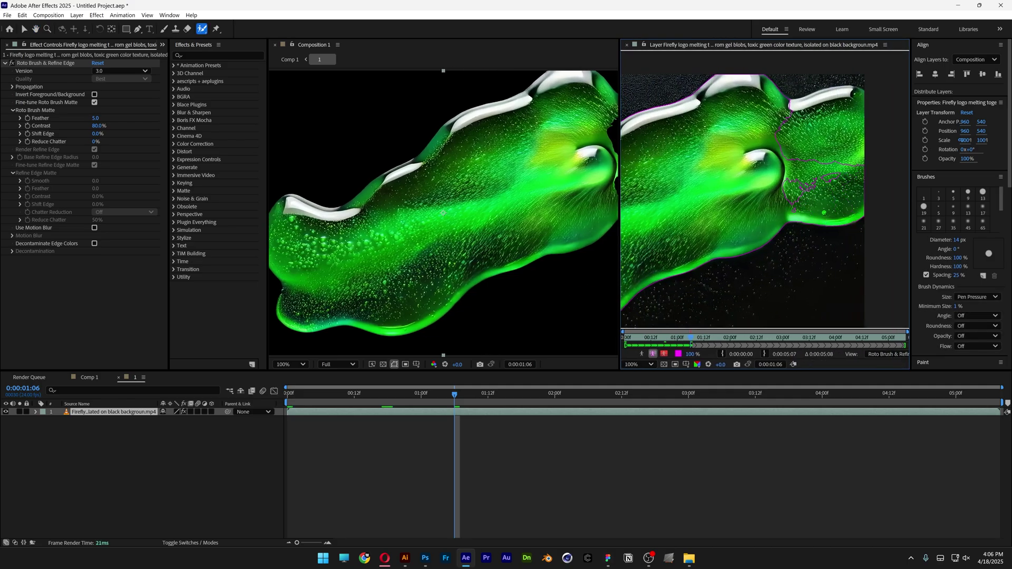
drag(829, 112, 795, 106)
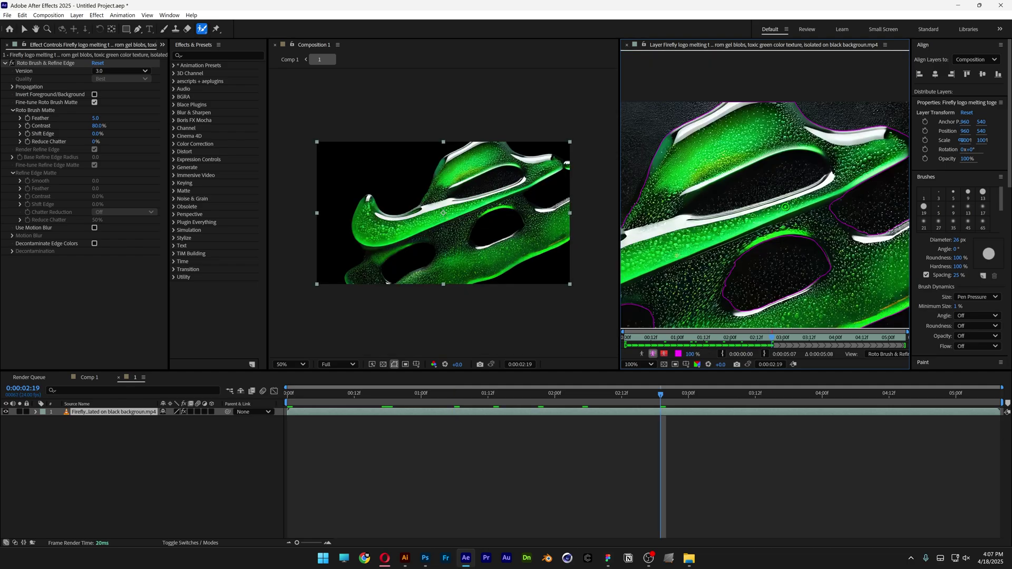
scroll(780, 192, up, 2)
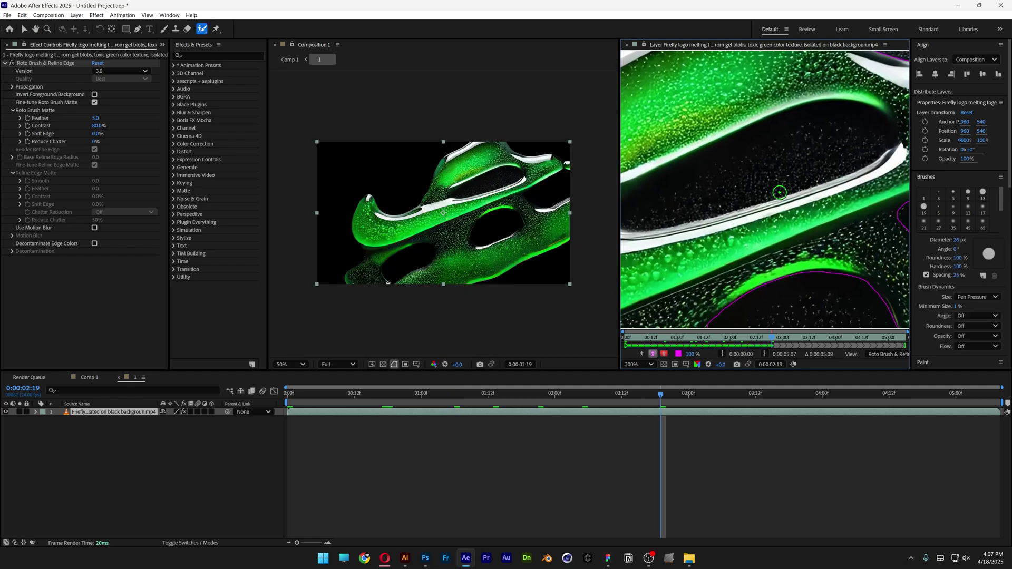
drag(831, 146, 671, 199)
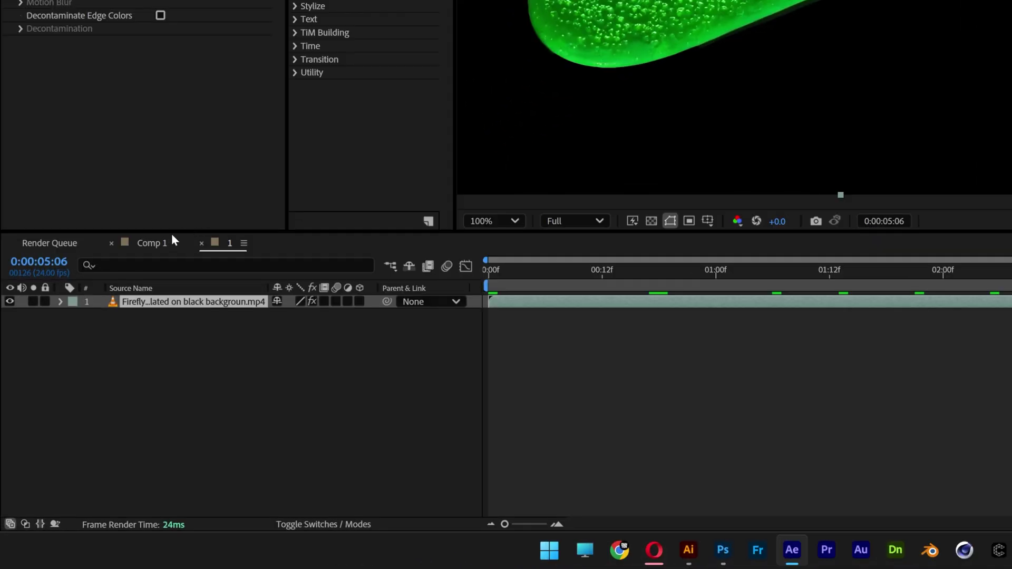
Step: In Comp 1, select the second clip at 0:00:06:13 and paint the swoosh as foreground
click(158, 245)
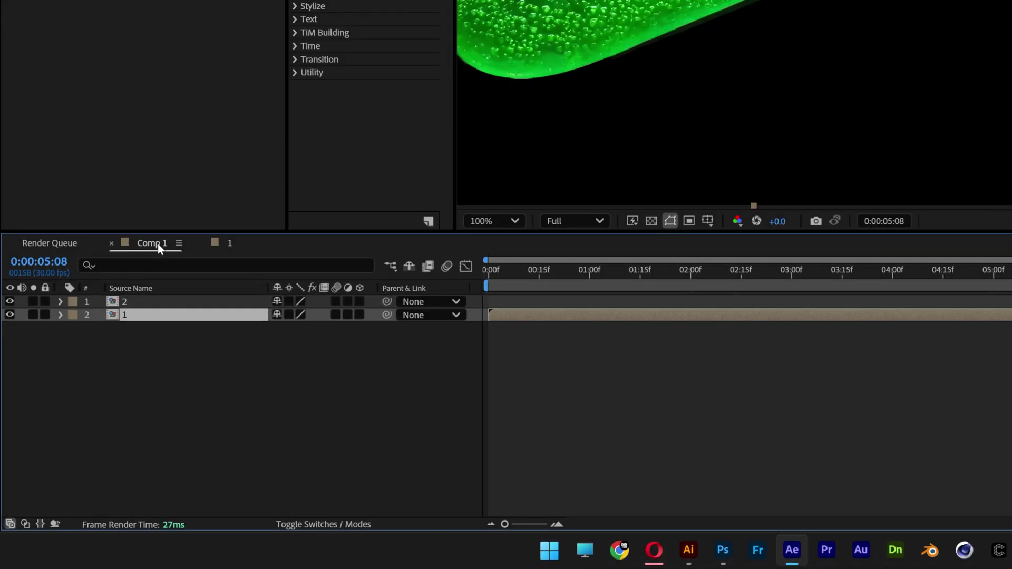
click(154, 305)
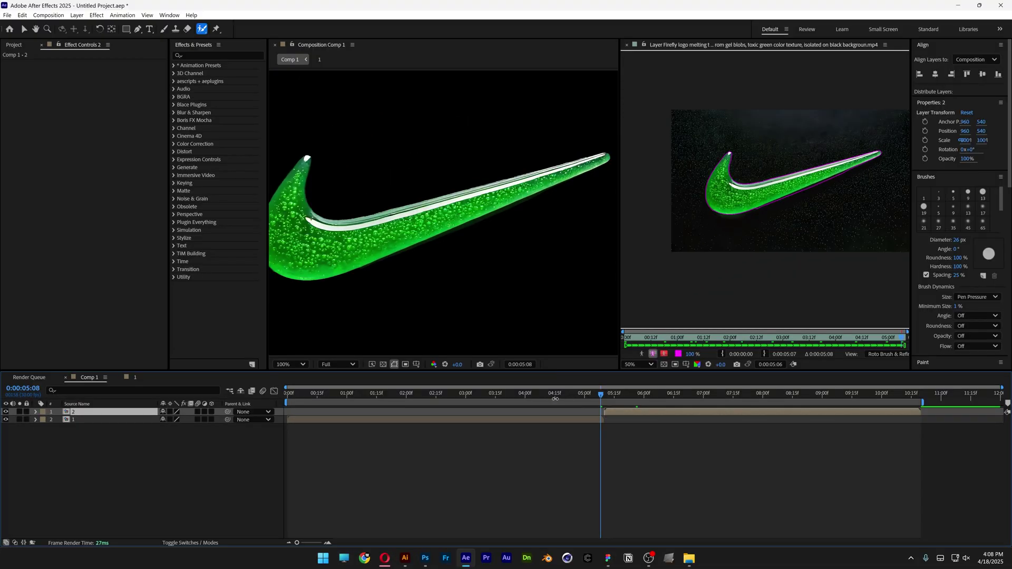
drag(563, 396, 670, 395)
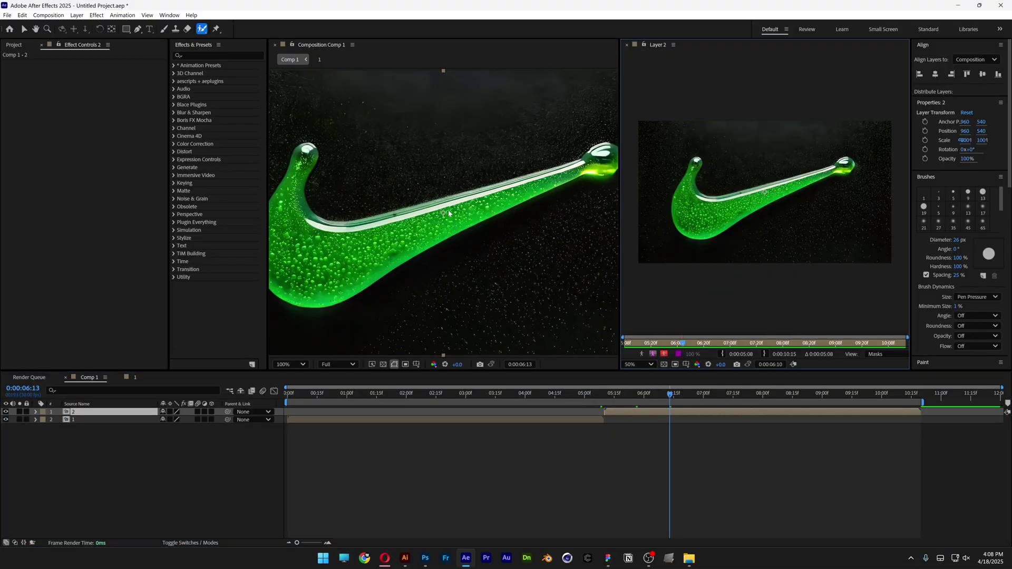
drag(619, 286, 436, 271)
scroll(532, 158, up, 1)
drag(536, 138, 520, 174)
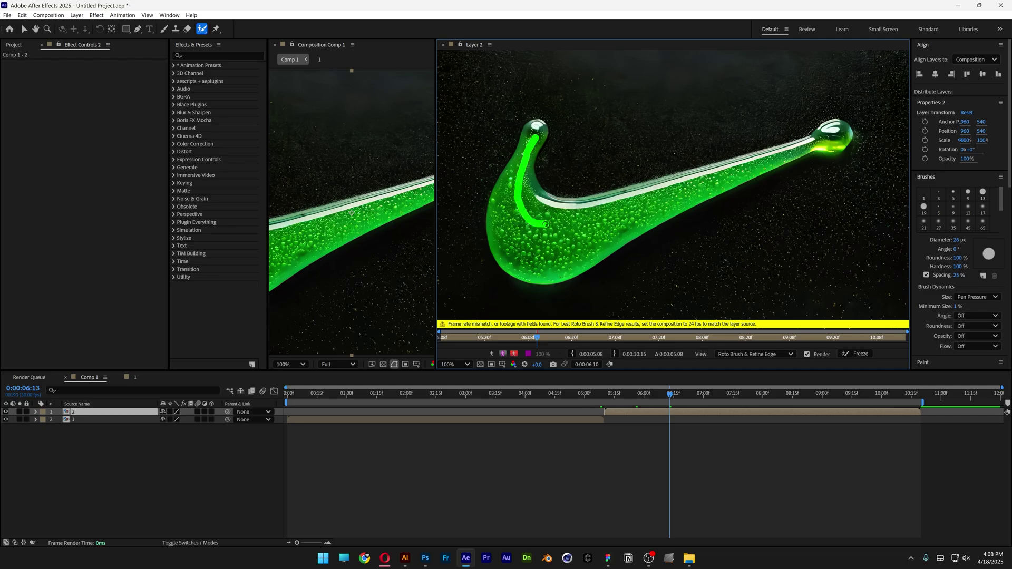
drag(546, 224, 547, 223)
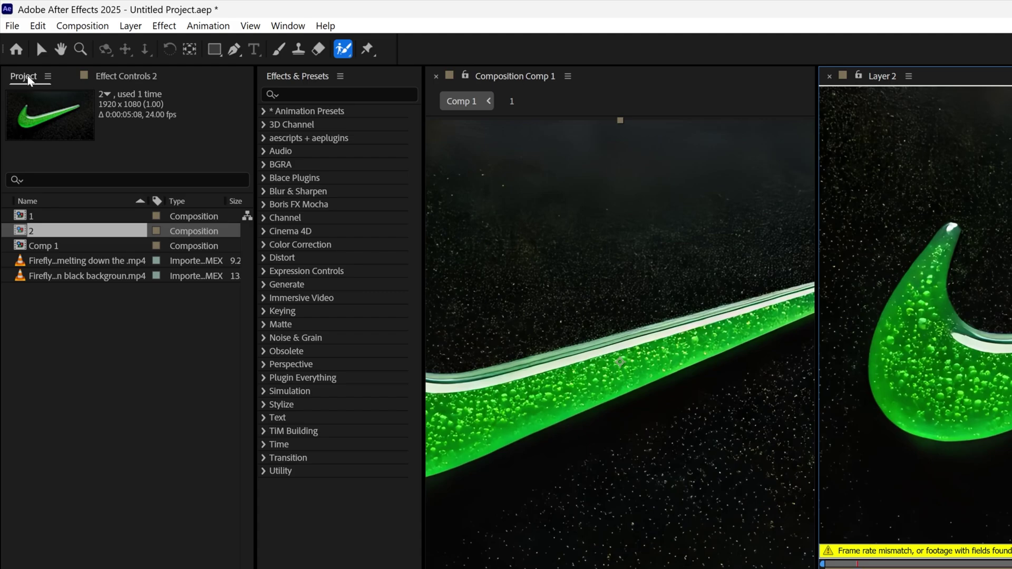
Step: Roto Brush the green swoosh inside composition 2, extend the matte, and go back to Comp 1
click(27, 77)
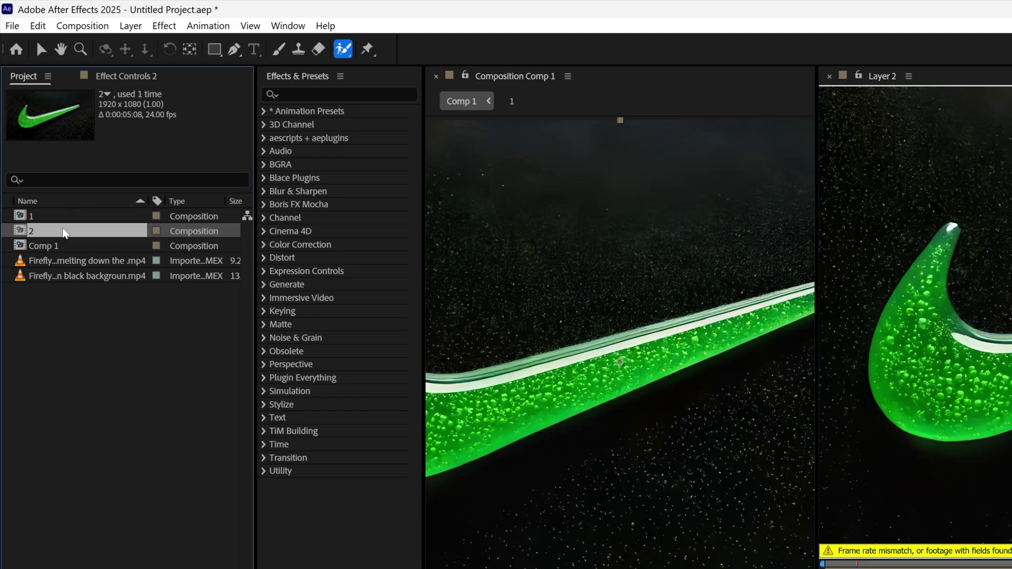
double_click(32, 232)
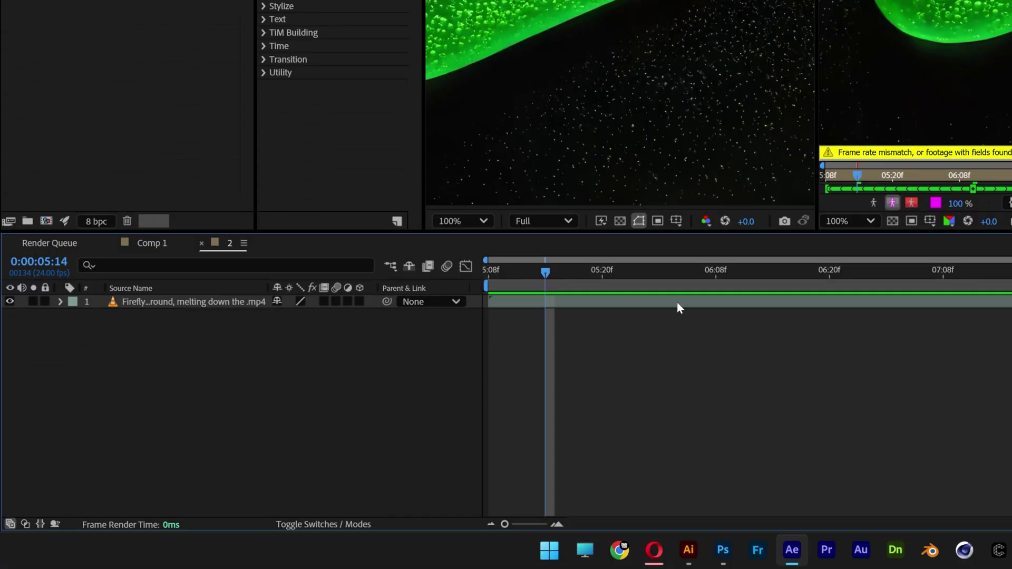
click(673, 300)
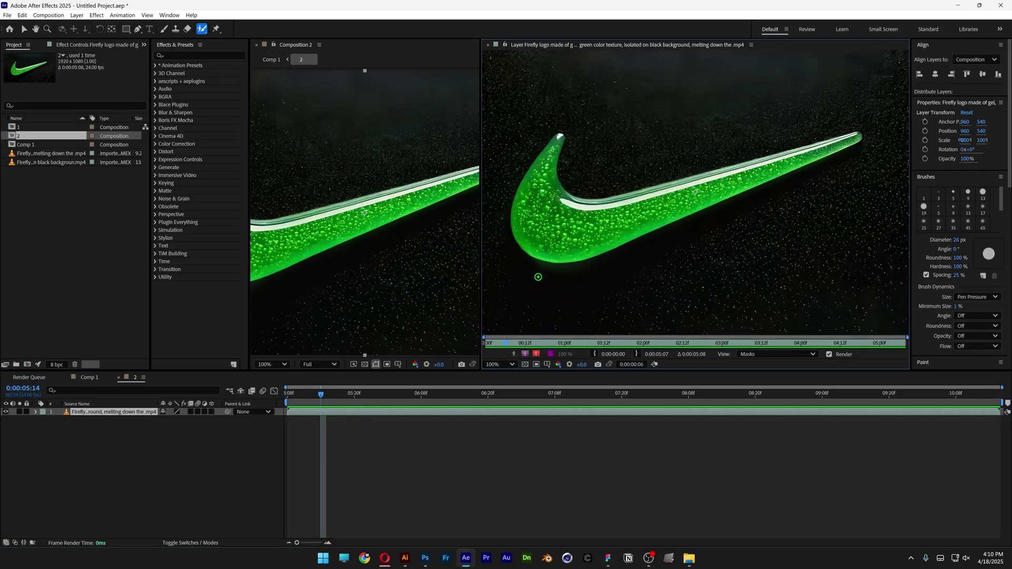
mouse_move(540, 203)
mouse_down()
mouse_move(571, 221)
mouse_move(659, 204)
mouse_move(841, 141)
mouse_up()
scroll(422, 232, down, 1)
click(426, 396)
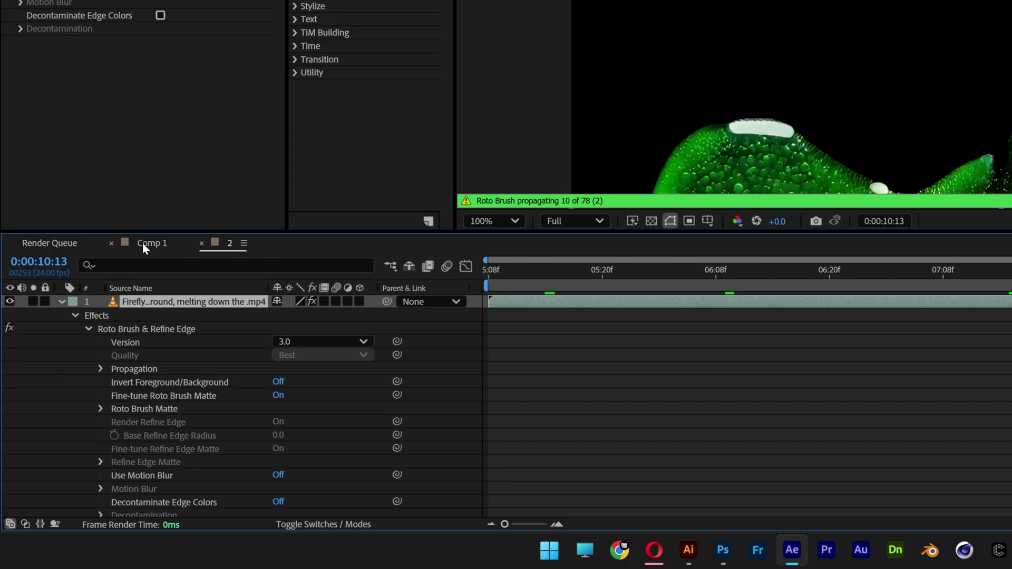
click(143, 242)
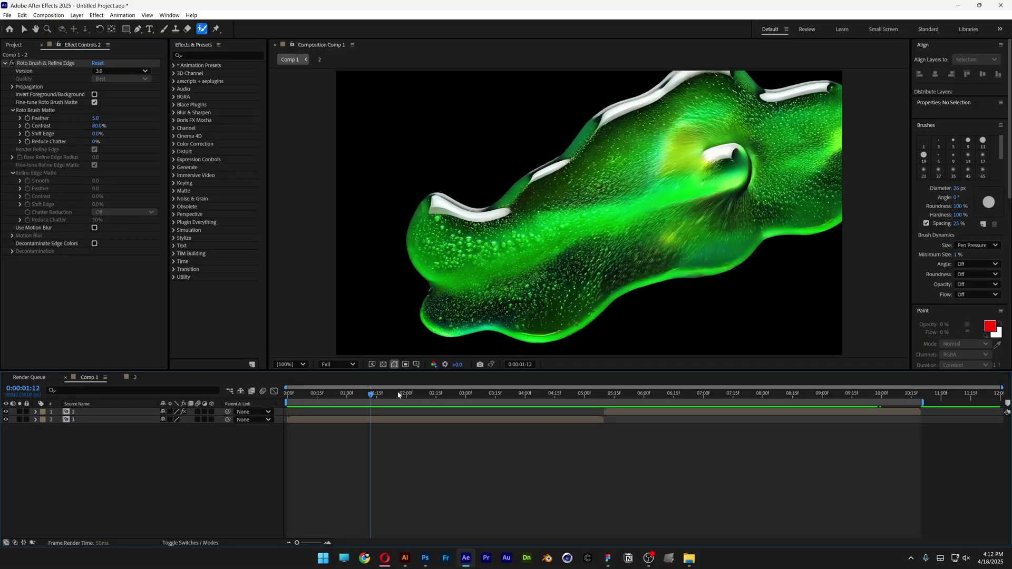
Step: Add an adjustment layer to Comp 1 with a Glow effect widened to radius 407
drag(398, 394, 234, 388)
right_click(100, 456)
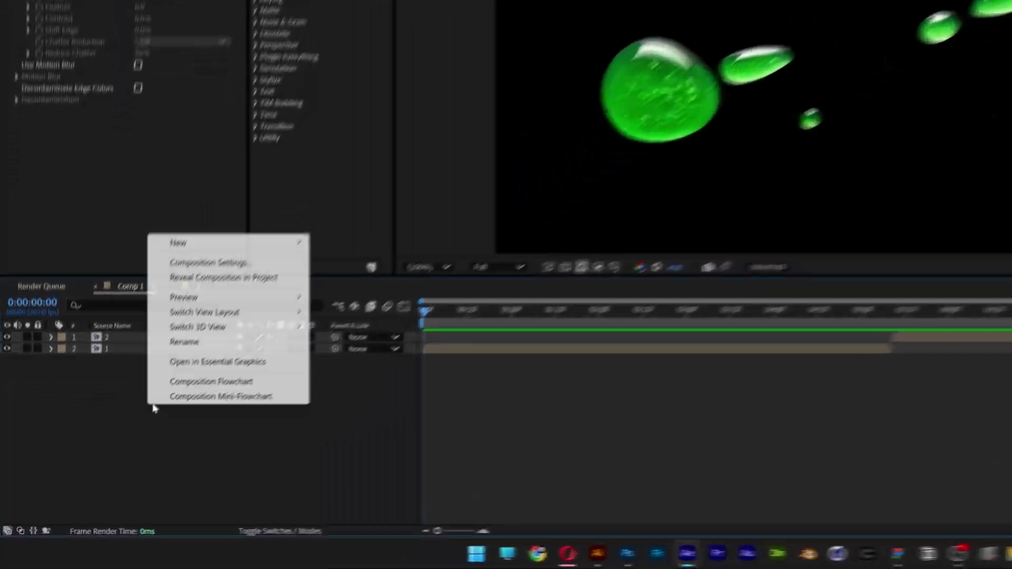
mouse_move(151, 350)
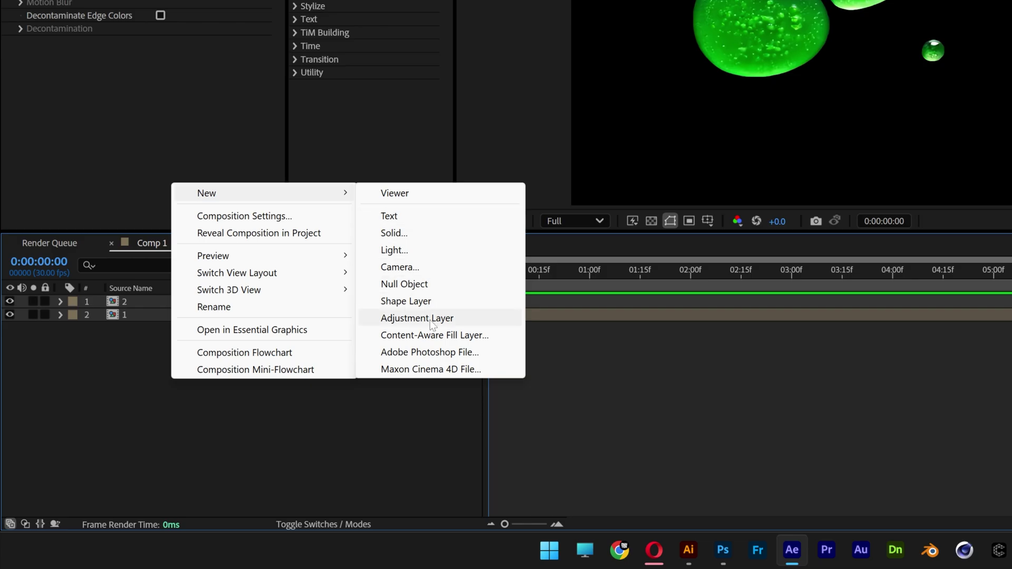
click(432, 318)
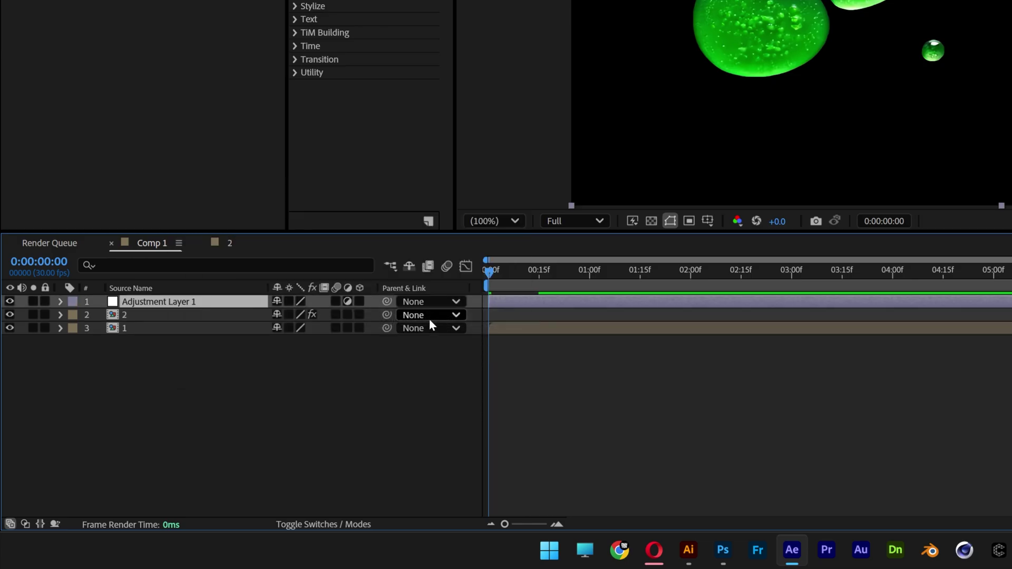
text(glow)
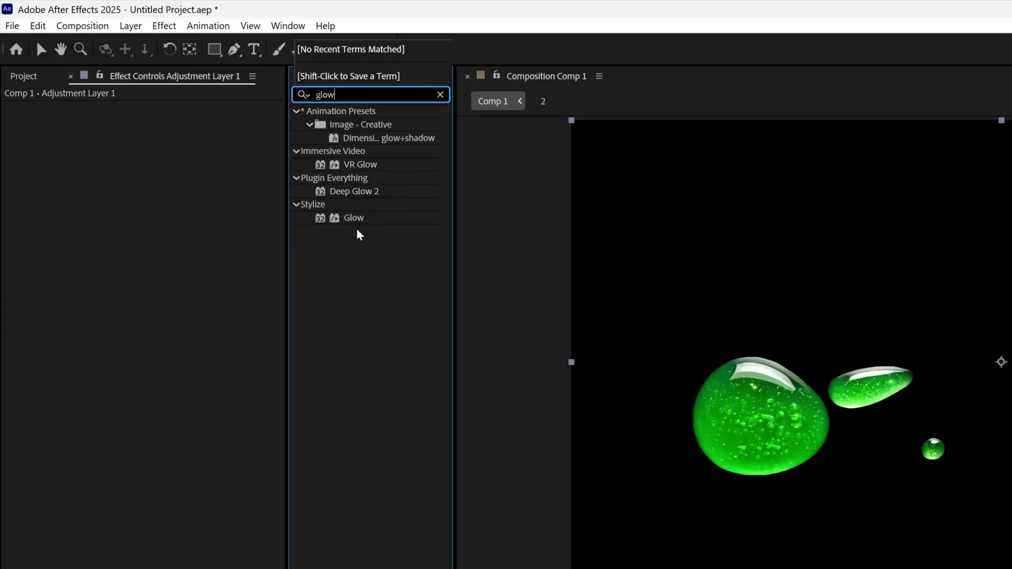
double_click(357, 219)
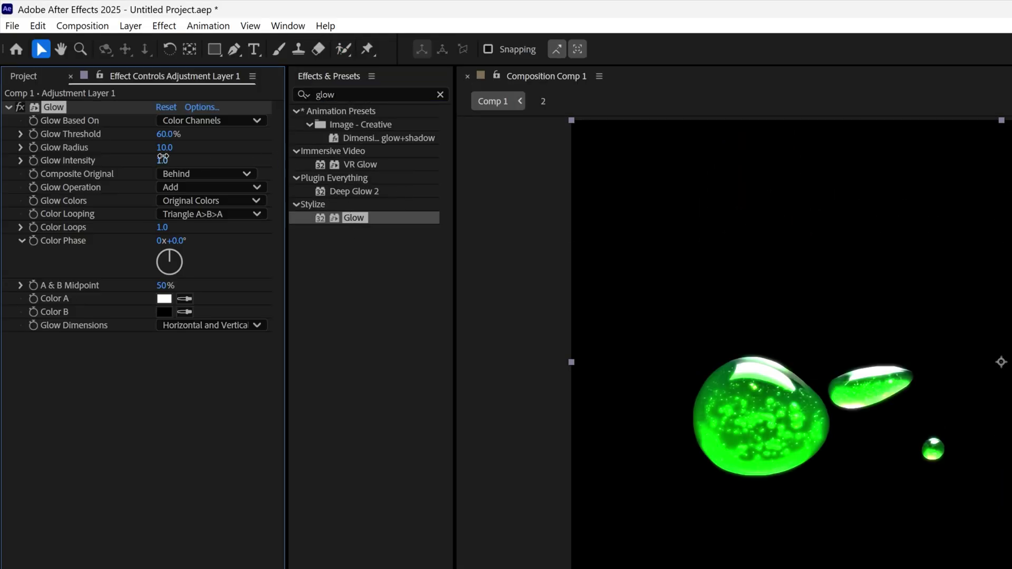
drag(166, 148, 244, 154)
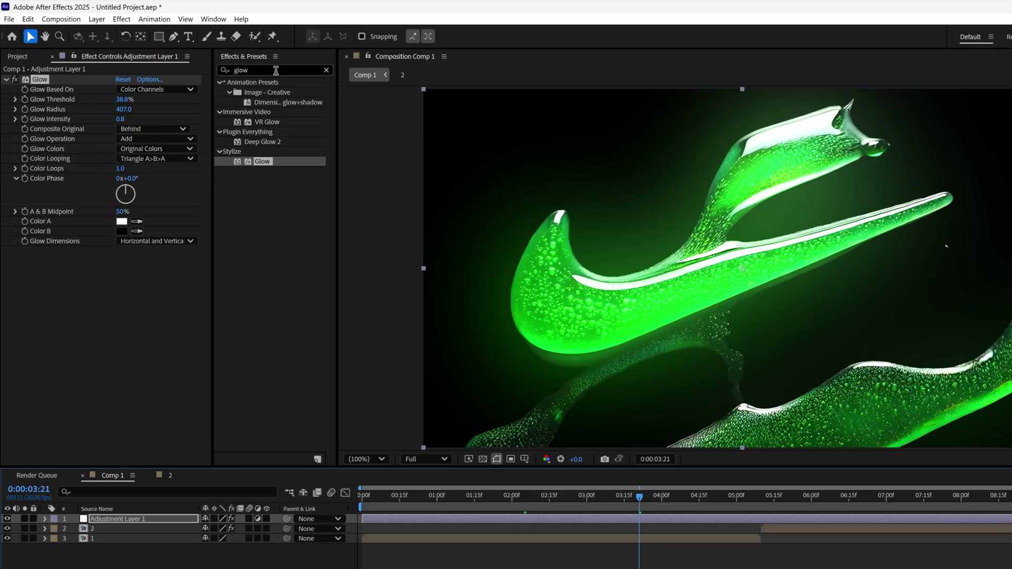
Step: Apply Add Grain in Final Output viewing mode with the Eastman Color Neg II 100T preset
text(grain)
double_click(255, 94)
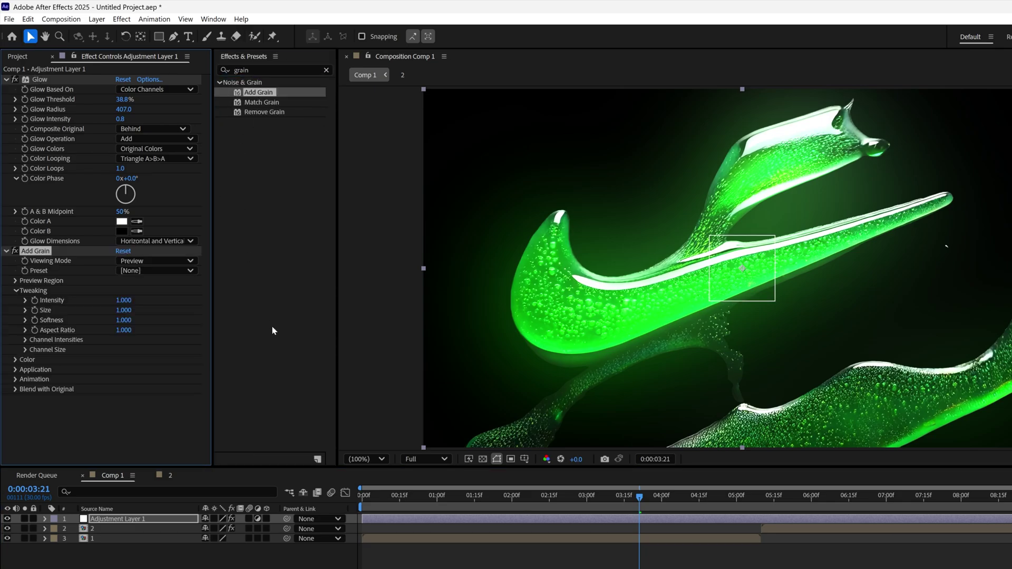
click(158, 261)
click(165, 300)
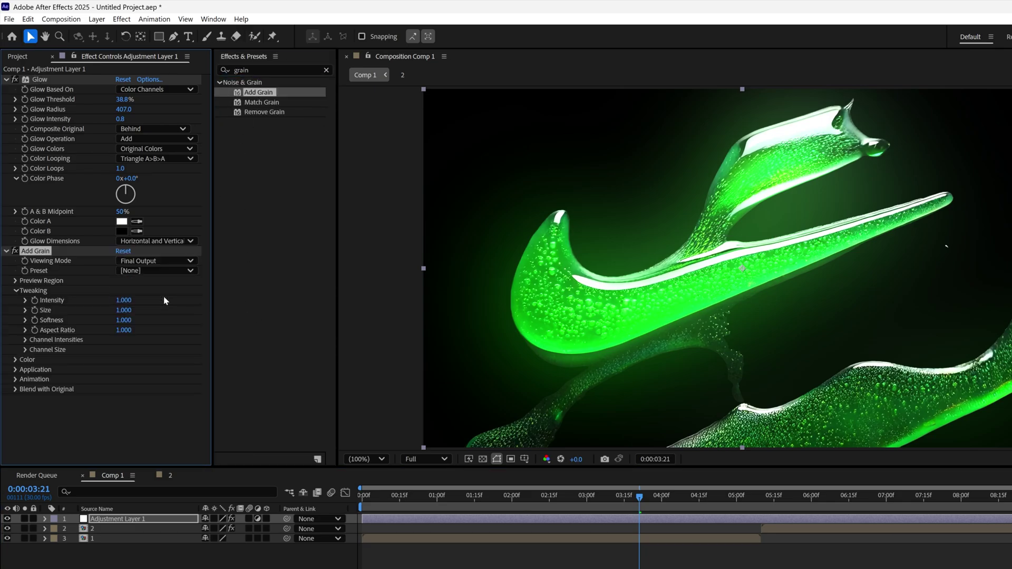
click(155, 270)
click(165, 299)
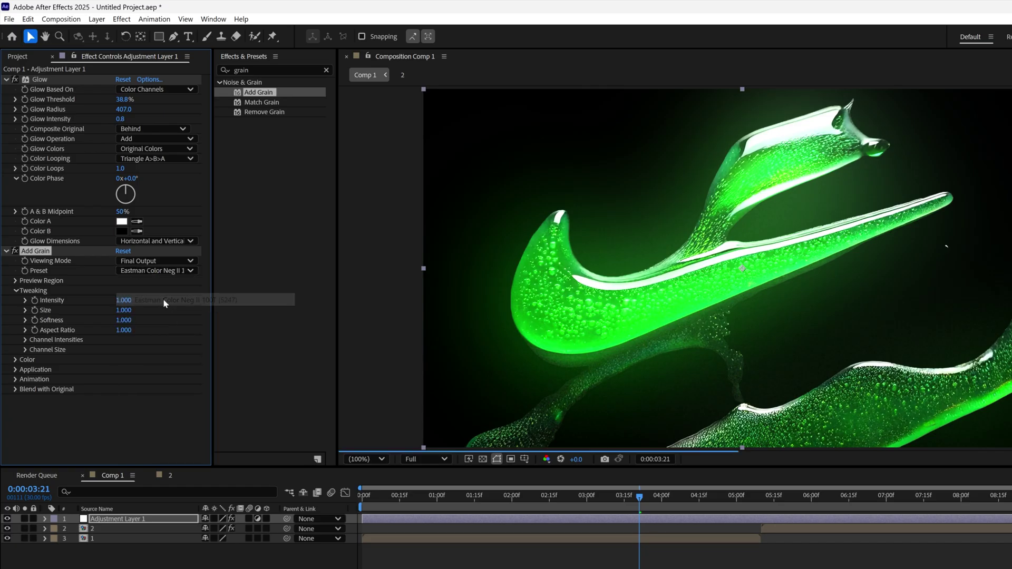